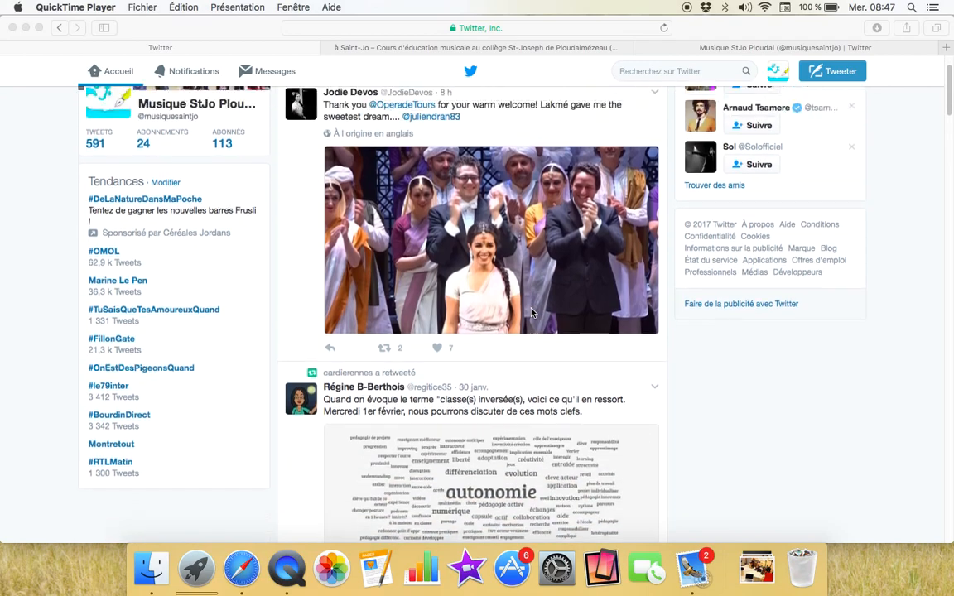
# Step: Look over the class music website, then return to the Twitter feed
pyautogui.click(514, 44)
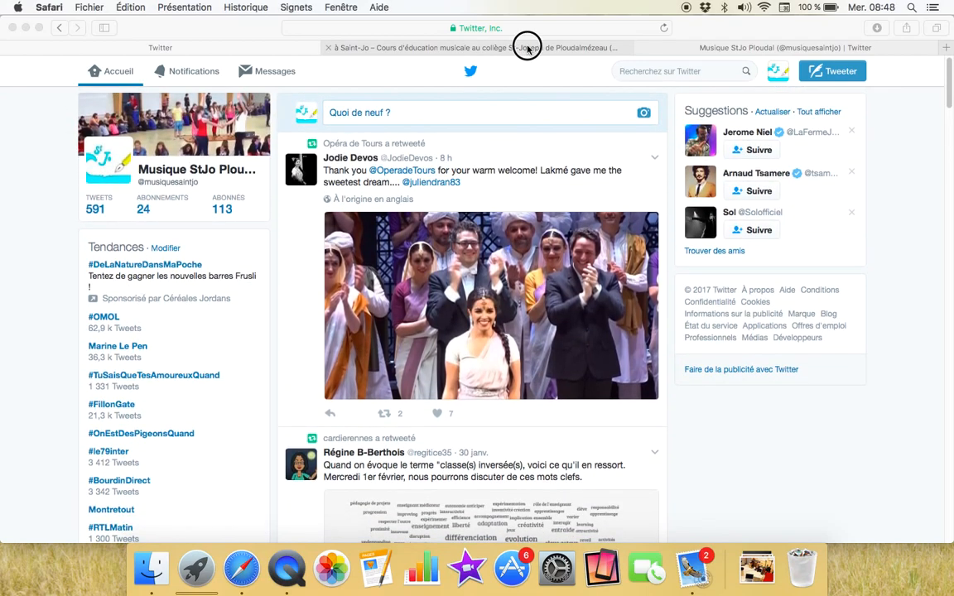
pyautogui.click(526, 45)
pyautogui.scroll(3, 605, 340)
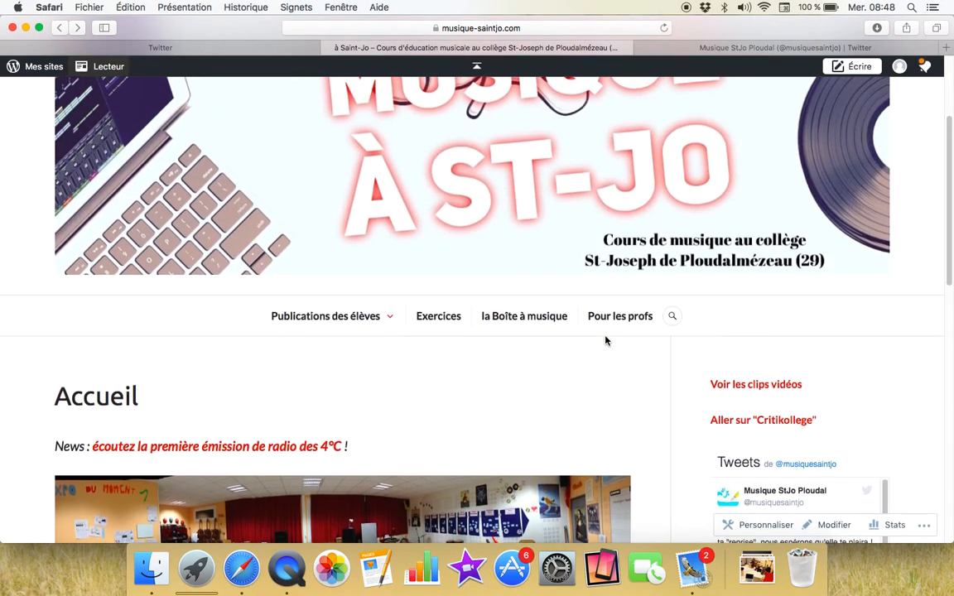
pyautogui.scroll(-4, 606, 341)
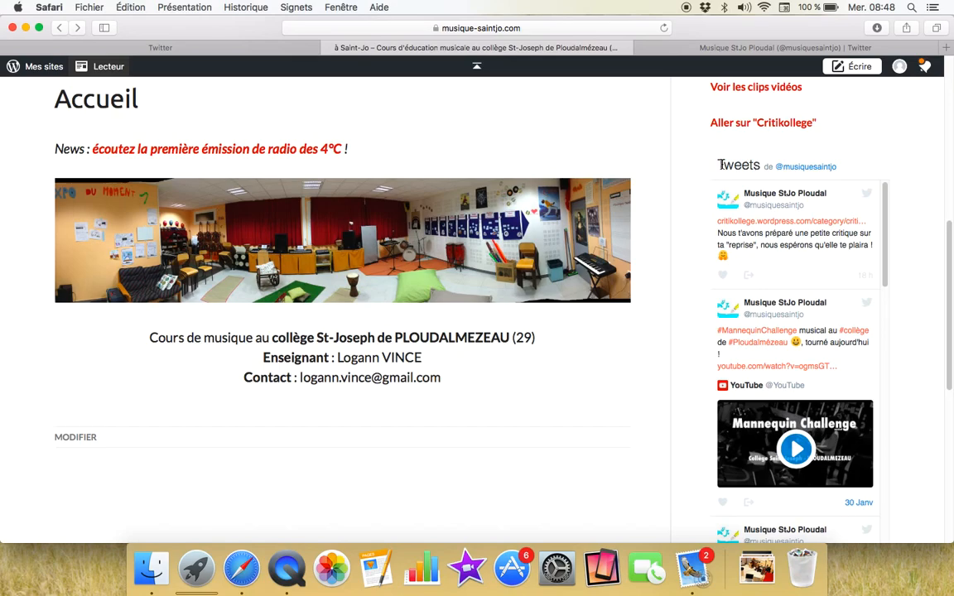
pyautogui.scroll(2, 719, 165)
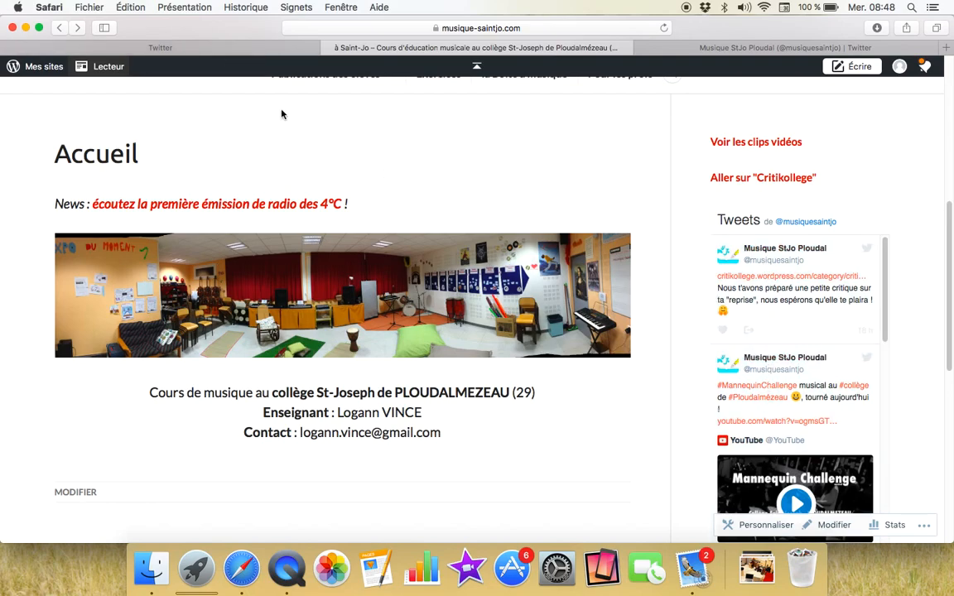
pyautogui.click(283, 46)
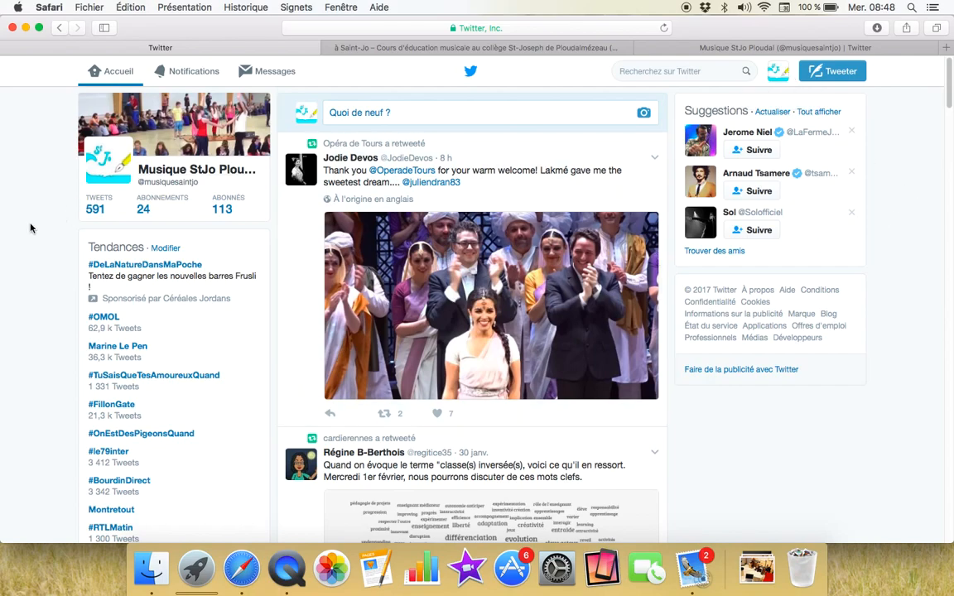
# Step: Log out of the class account and open the 'Rejoignez Twitter aujourd'hui' sign-up form
pyautogui.click(775, 75)
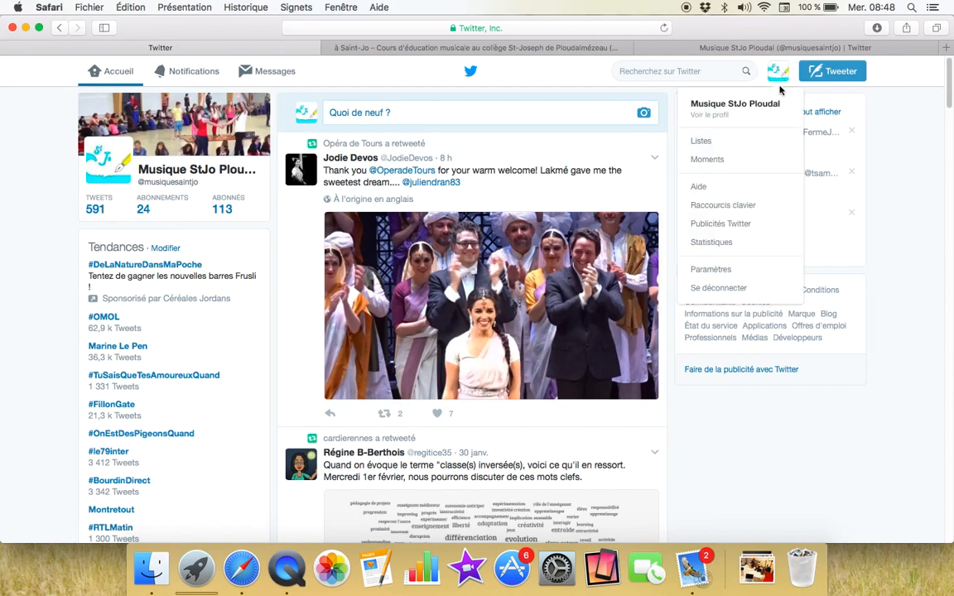
pyautogui.click(721, 290)
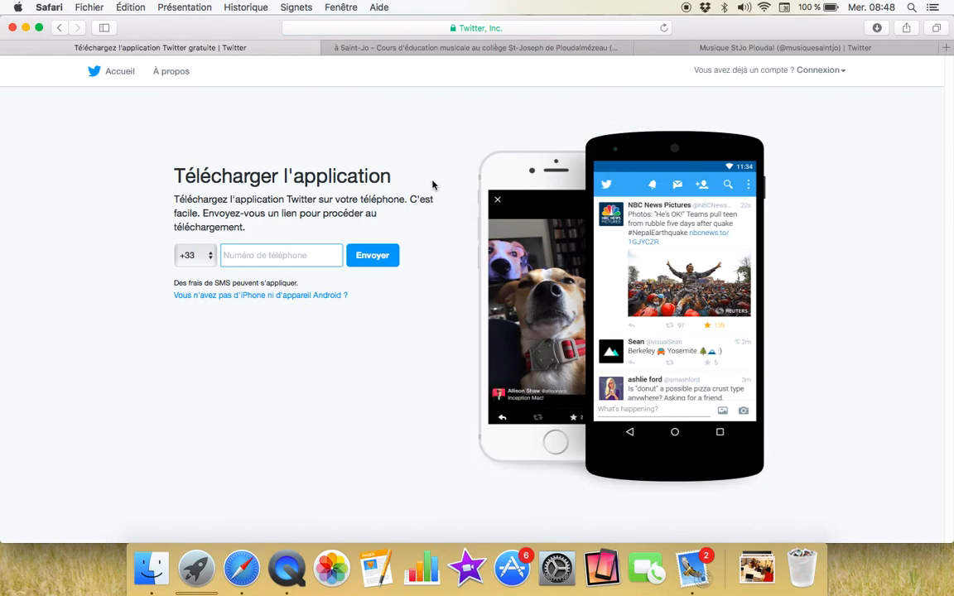
pyautogui.click(118, 74)
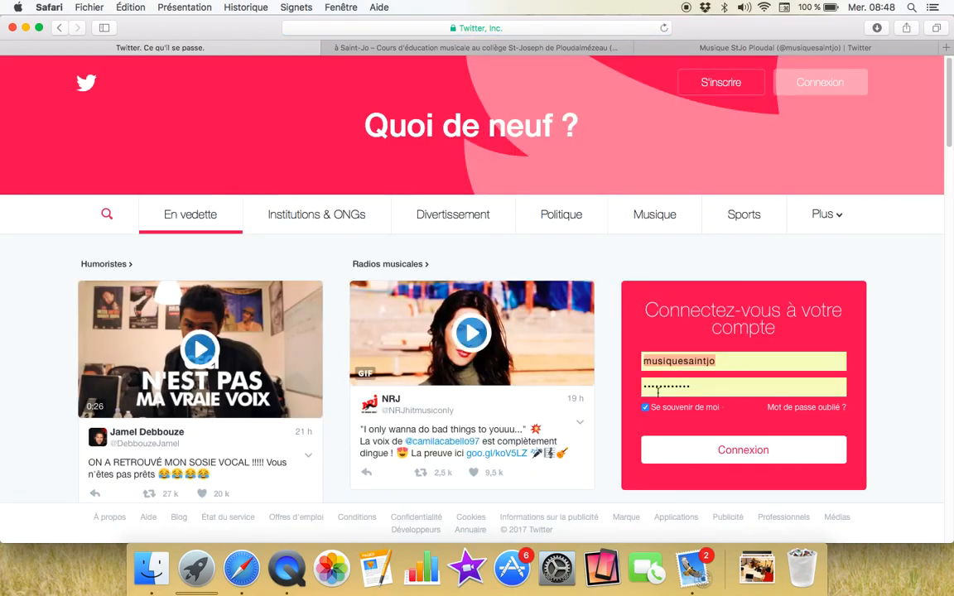
pyautogui.click(737, 88)
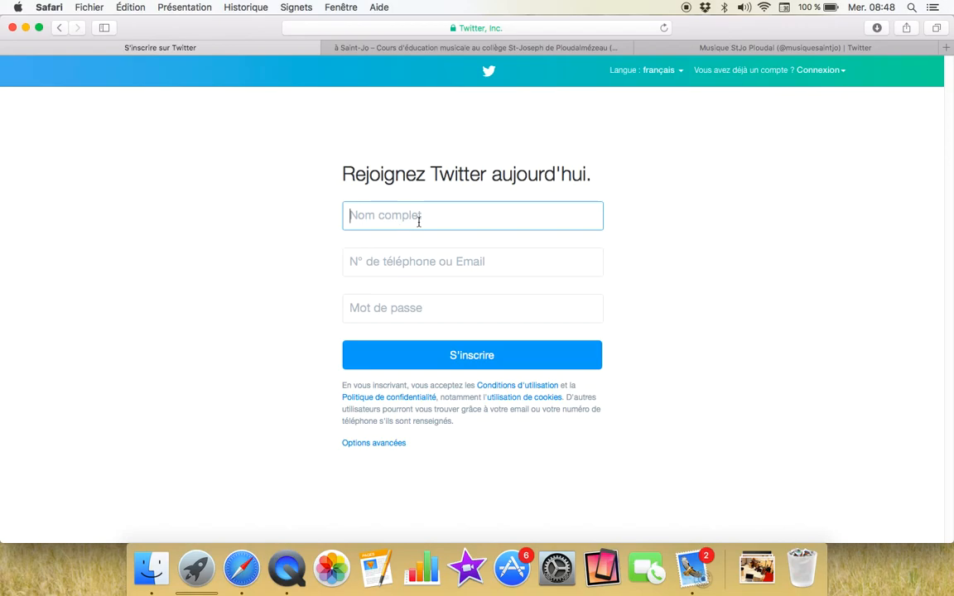
# Step: Enter 'Allemand Quimper' as the full name, replacing the first attempt 'Classe allemand Quim'
pyautogui.write('Classe')
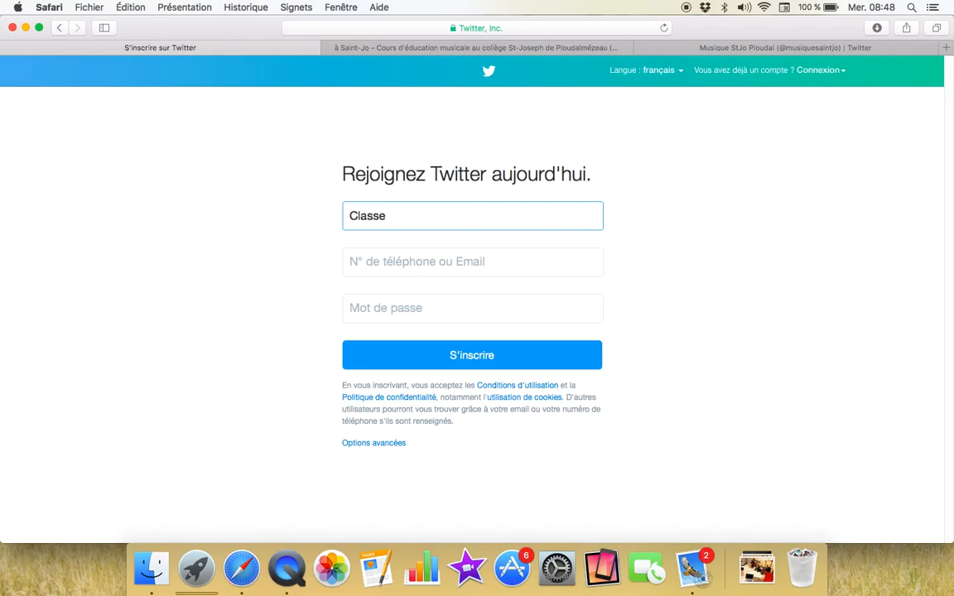
pyautogui.write(' allemand Quim')
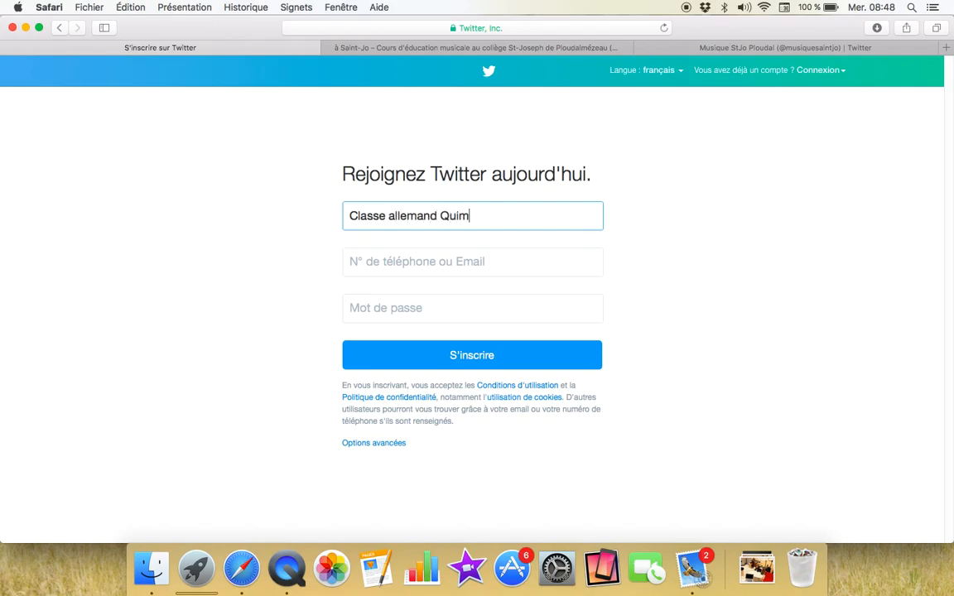
pyautogui.moveTo(469, 216); pyautogui.dragTo(332, 216)
pyautogui.press('BackSpace')
pyautogui.write('Allemand Quimper')
# Step: Move to the phone/email field and clear the partly typed entry
pyautogui.click(380, 265)
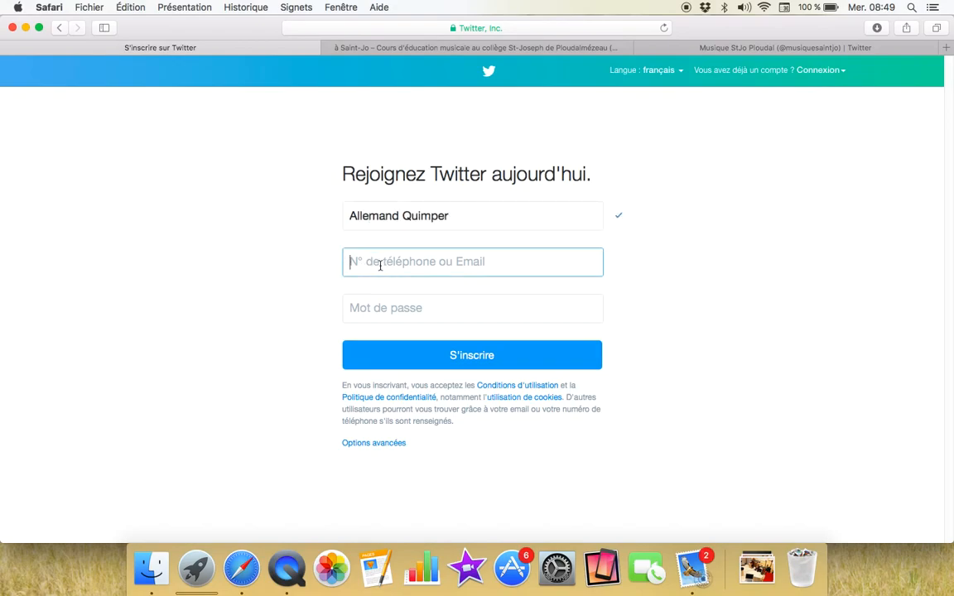
pyautogui.write('log')
pyautogui.press('BackSpace')
pyautogui.press('BackSpace')
pyautogui.press('BackSpace')
# Step: Return to the logged-out home page and sign in with the saved class login
pyautogui.click(59, 29)
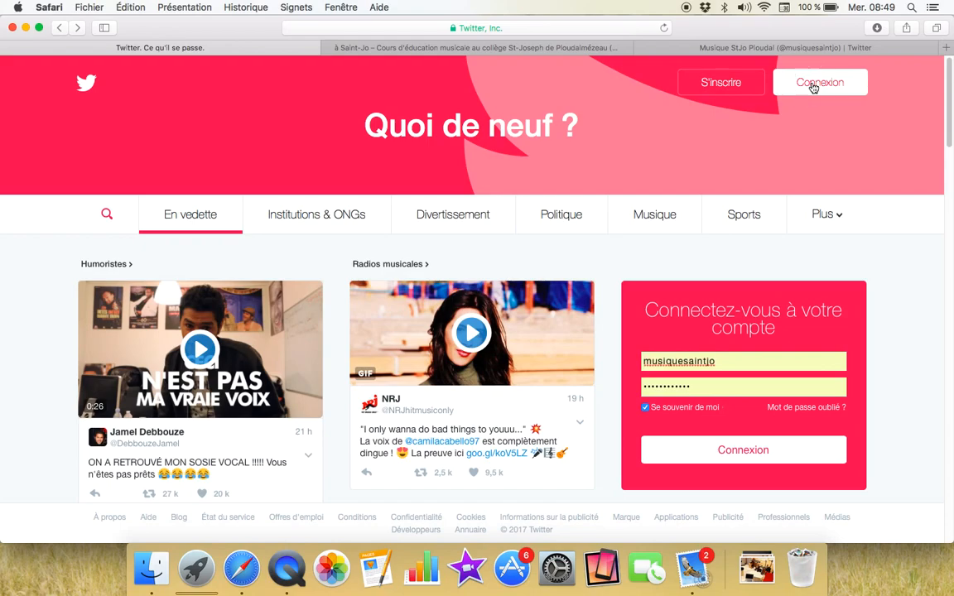
pyautogui.click(813, 88)
pyautogui.click(464, 279)
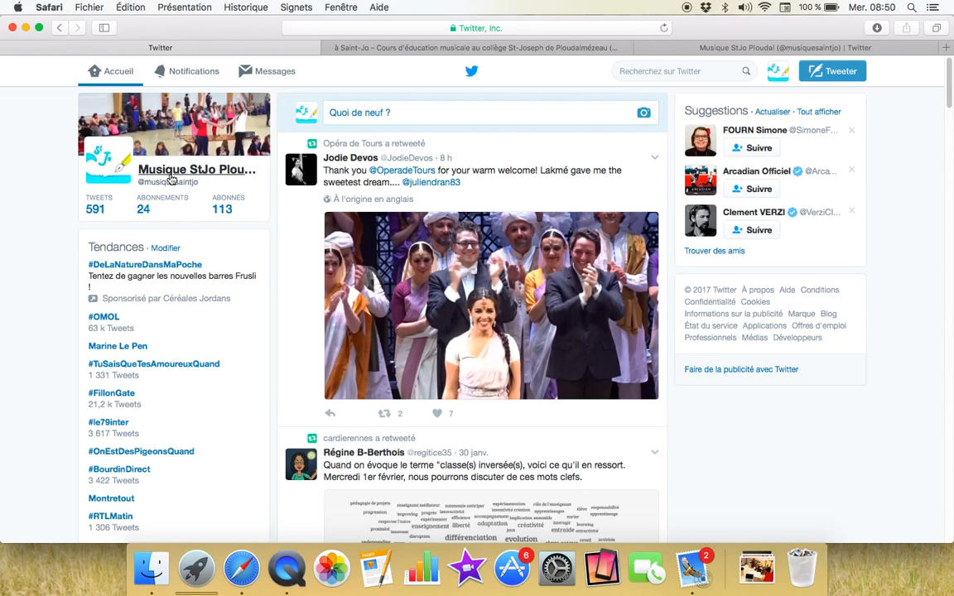
# Step: Open the Musique StJo Ploudal profile page from the account menu
pyautogui.click(778, 72)
pyautogui.click(735, 107)
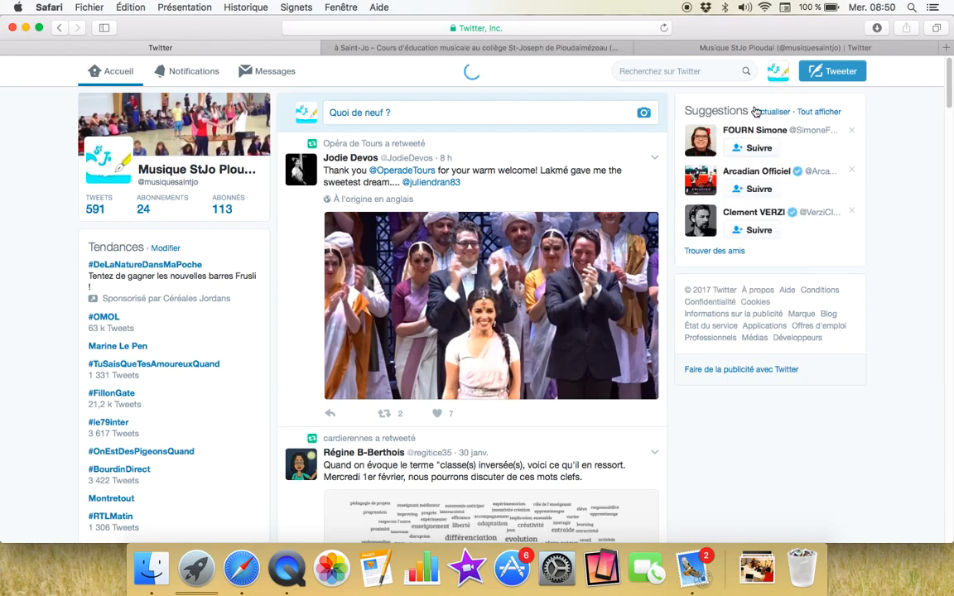
pyautogui.scroll(-4, 56, 350)
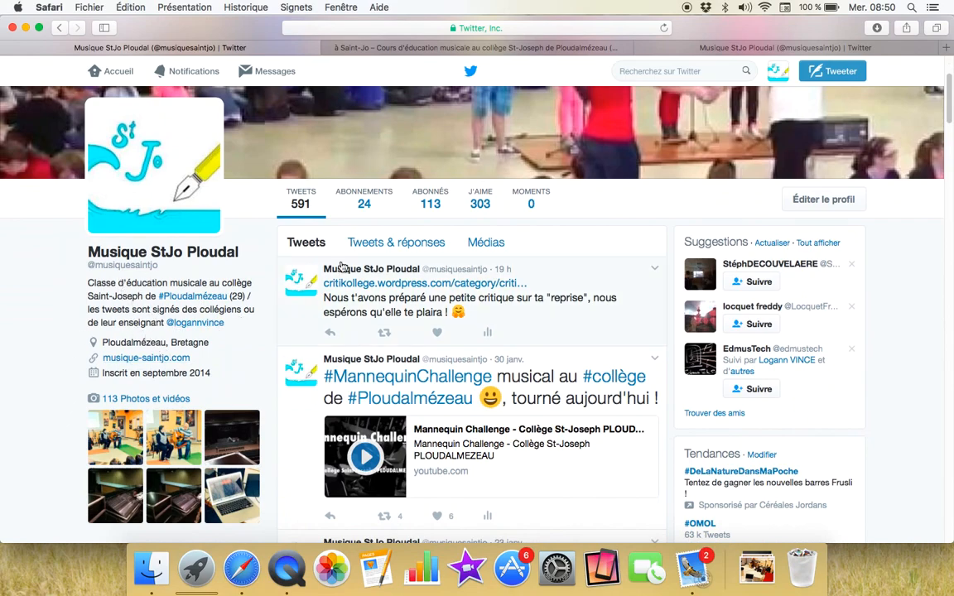
# Step: Append #twittclasse to the bio, change 'Classe d'éducation' to 'Classe éducation', and save
pyautogui.click(802, 197)
pyautogui.scroll(-3, 354, 293)
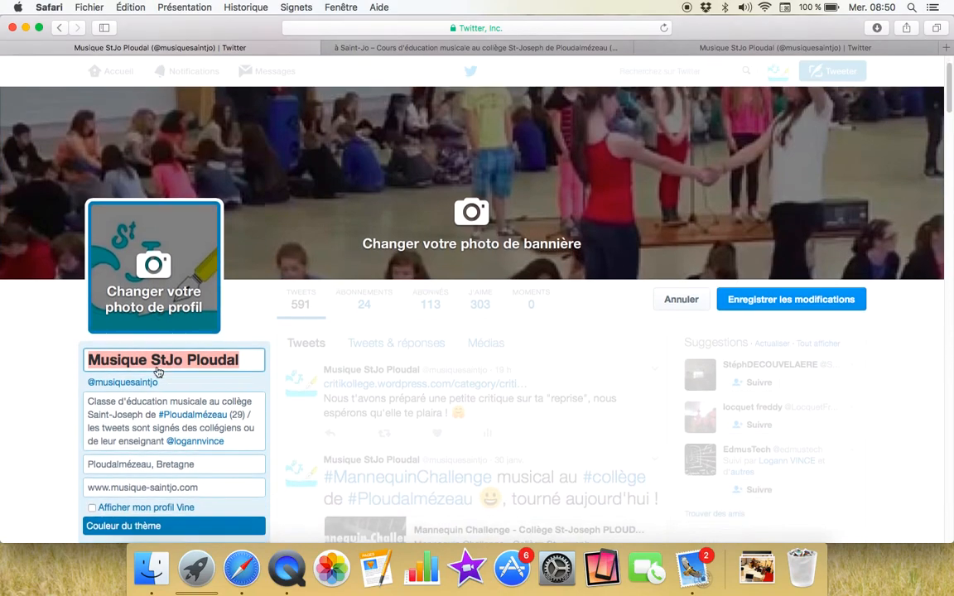
pyautogui.click(233, 388)
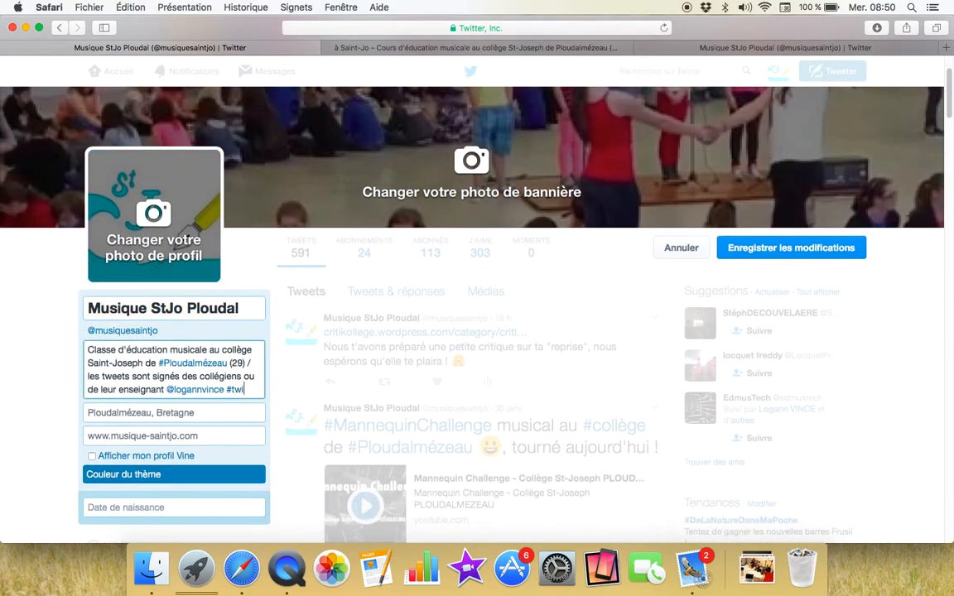
pyautogui.write('#twittclasse')
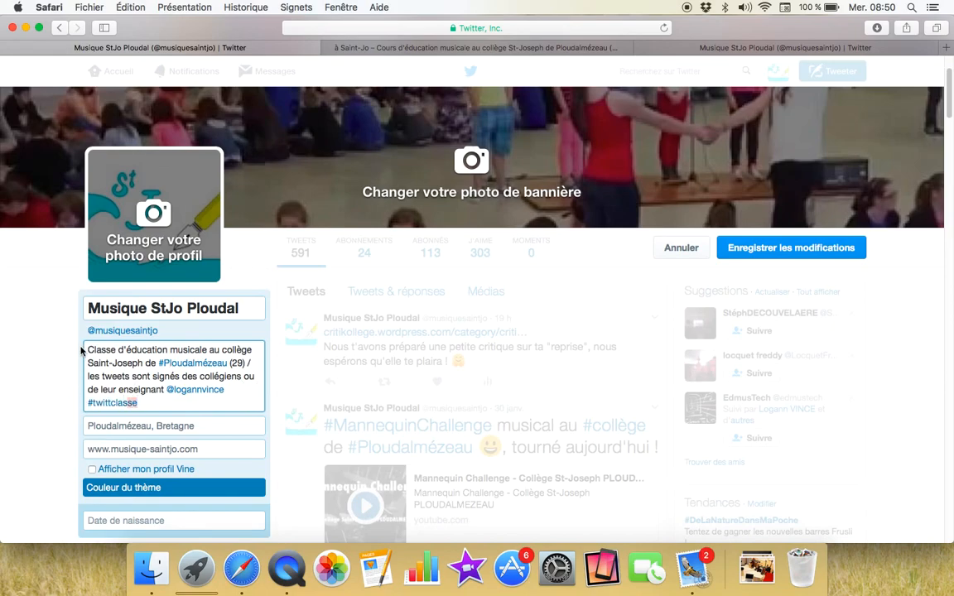
pyautogui.click(128, 348)
pyautogui.press('BackSpace')
pyautogui.press('BackSpace')
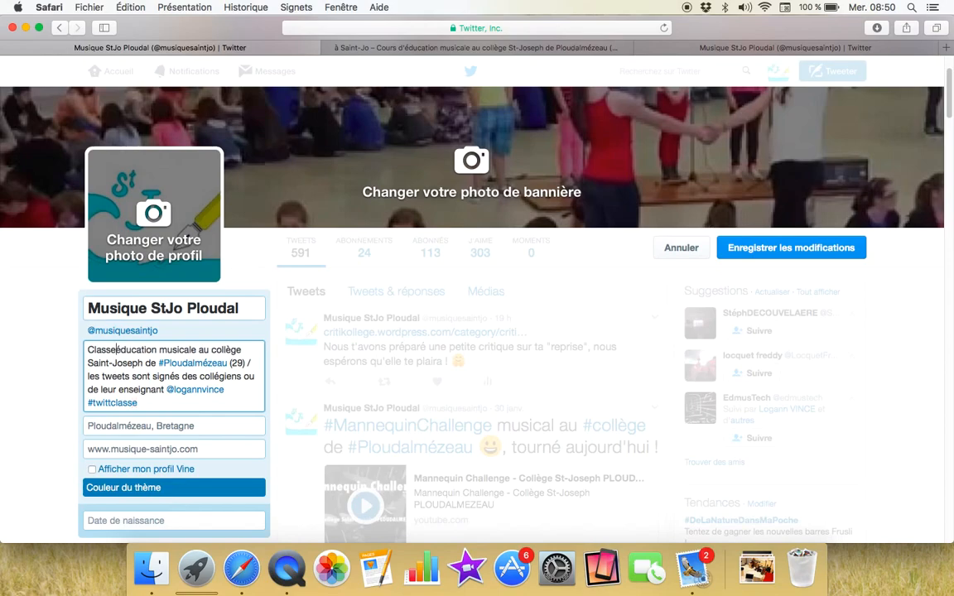
pyautogui.click(48, 373)
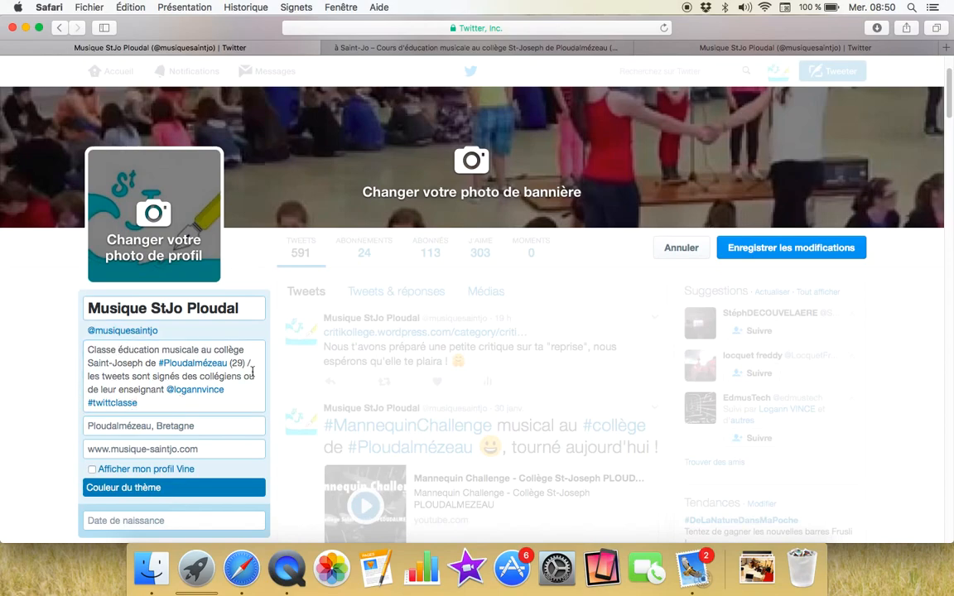
pyautogui.click(741, 248)
pyautogui.click(645, 73)
# Step: Search #twittclasse and scroll through the People results of teacher and class accounts
pyautogui.write('#twit')
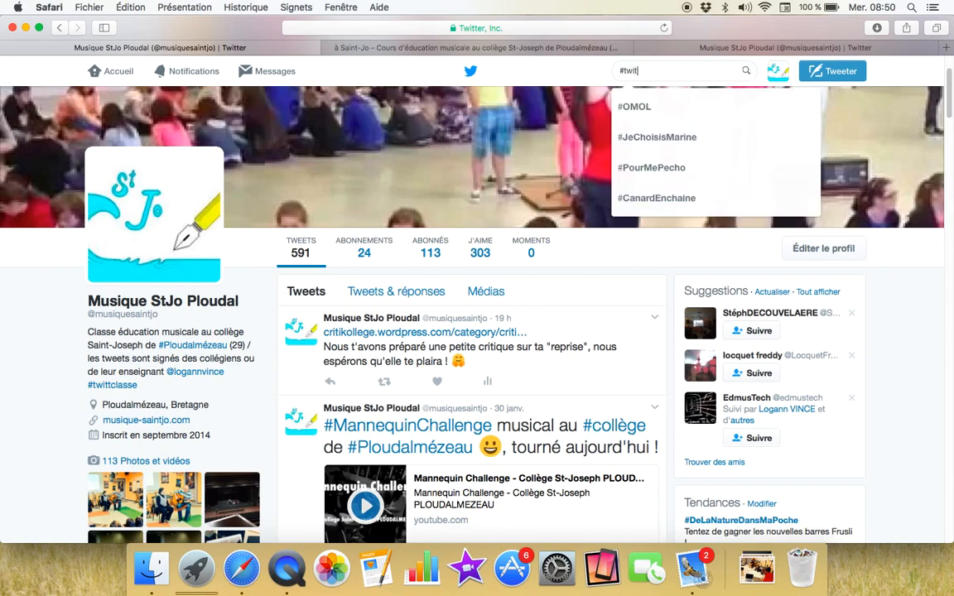
pyautogui.write('tclasse')
pyautogui.press('Return')
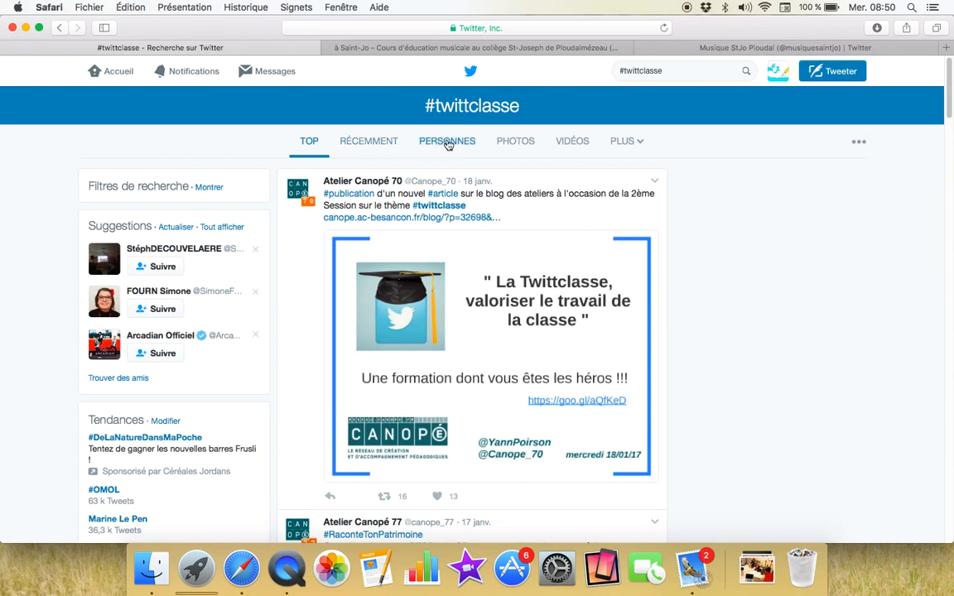
pyautogui.click(449, 142)
pyautogui.scroll(-4, 566, 231)
pyautogui.scroll(-2, 567, 241)
pyautogui.scroll(-4, 574, 294)
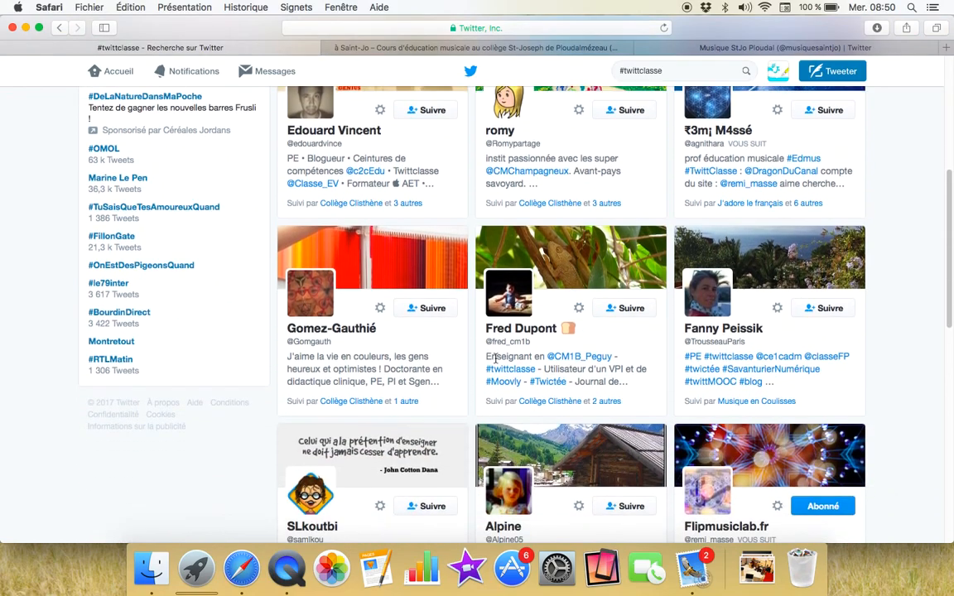
pyautogui.scroll(-4, 579, 373)
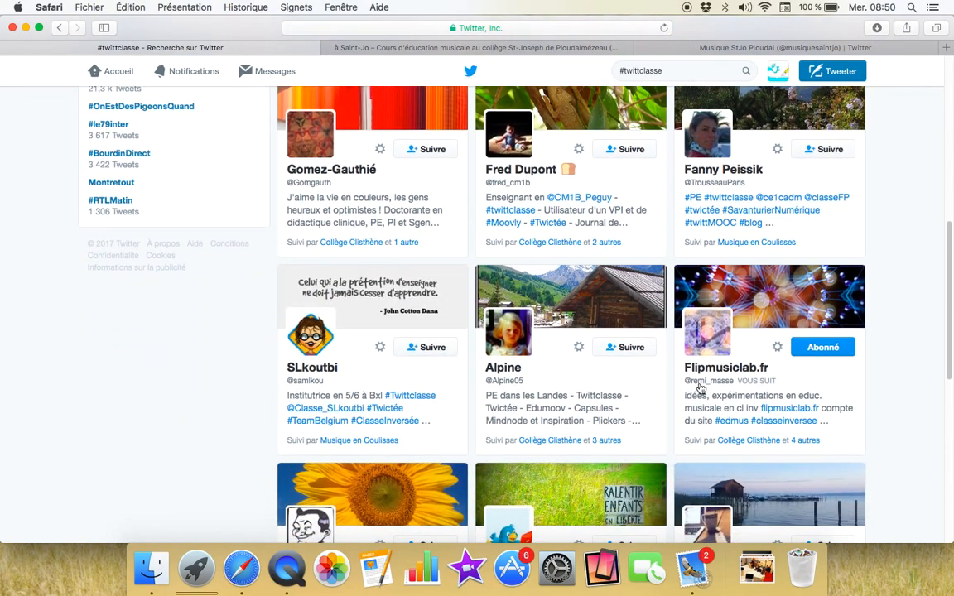
pyautogui.scroll(-6, 629, 389)
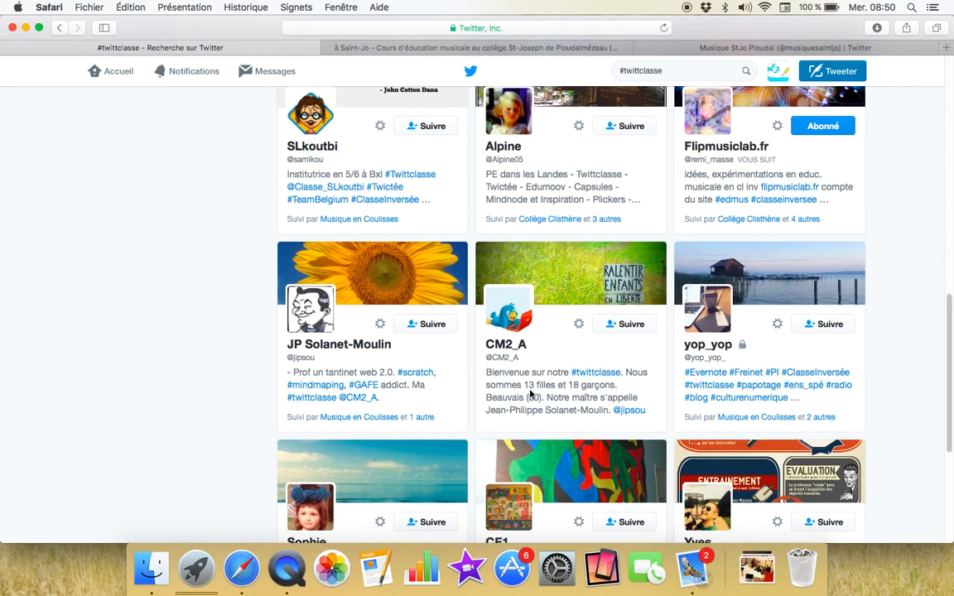
pyautogui.scroll(-3, 530, 389)
pyautogui.scroll(-2, 571, 293)
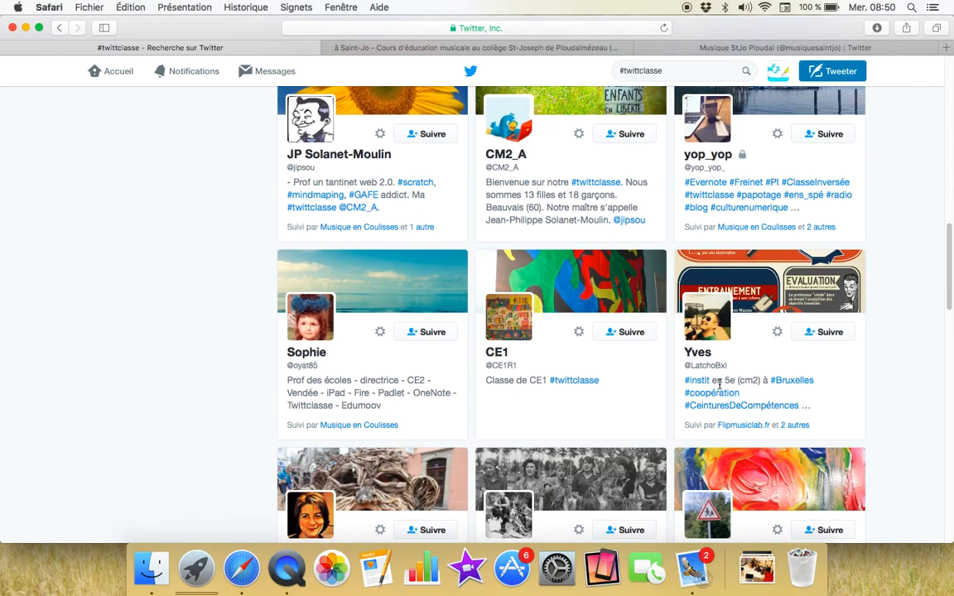
pyautogui.scroll(-4, 679, 396)
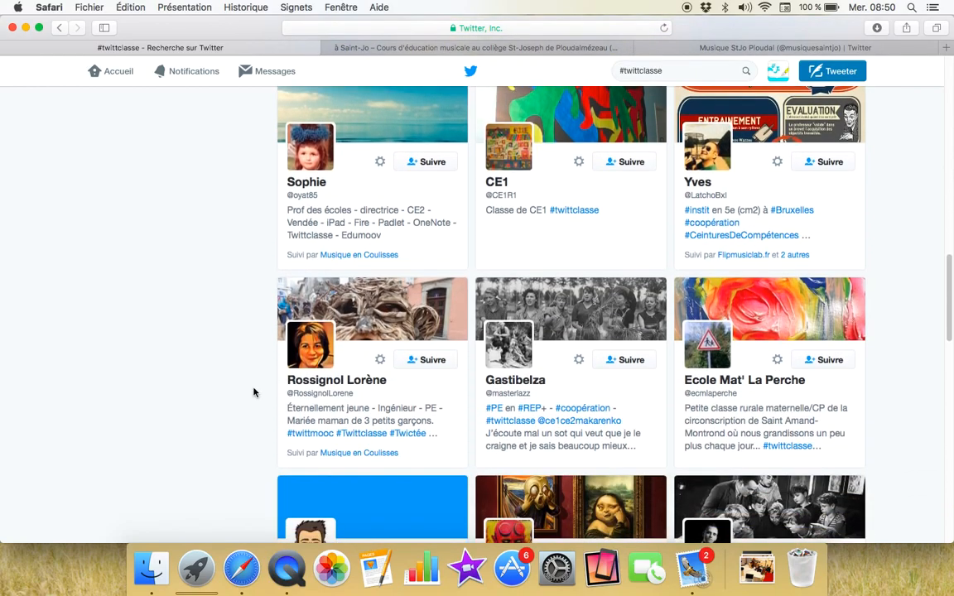
pyautogui.scroll(15, 248, 364)
pyautogui.click(776, 73)
# Step: Reopen the profile editor, check the #twittclasse bio and Ploudalmézeau, Bretagne location, and save
pyautogui.click(749, 105)
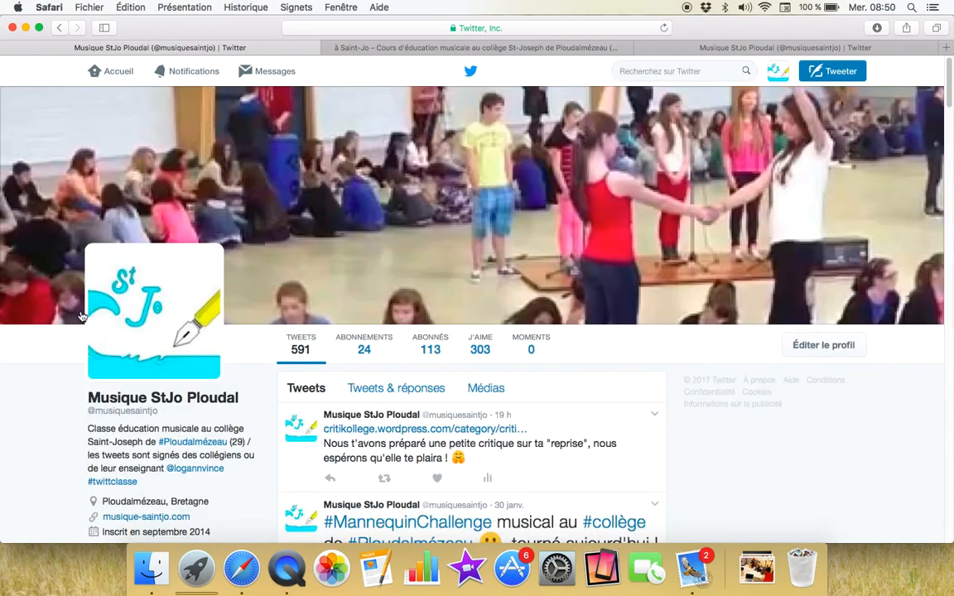
pyautogui.scroll(-1, 115, 497)
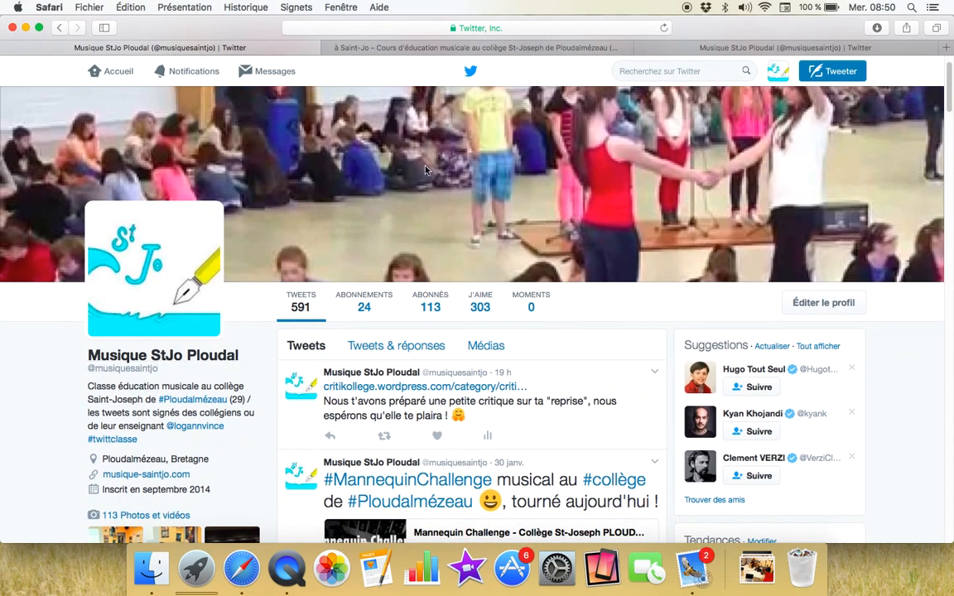
pyautogui.click(815, 308)
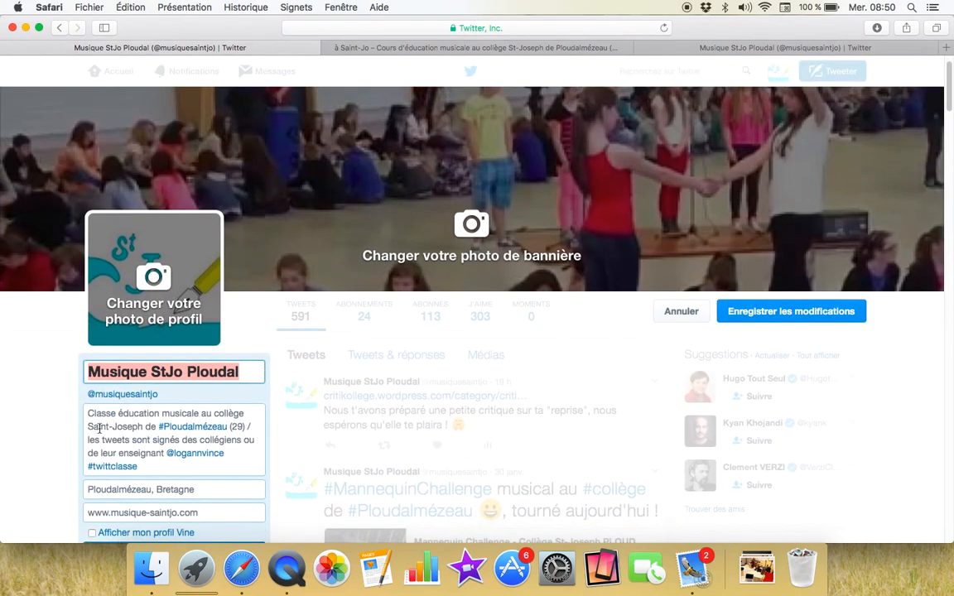
pyautogui.moveTo(139, 466); pyautogui.dragTo(86, 467)
pyautogui.moveTo(245, 490); pyautogui.dragTo(68, 468)
pyautogui.click(89, 470)
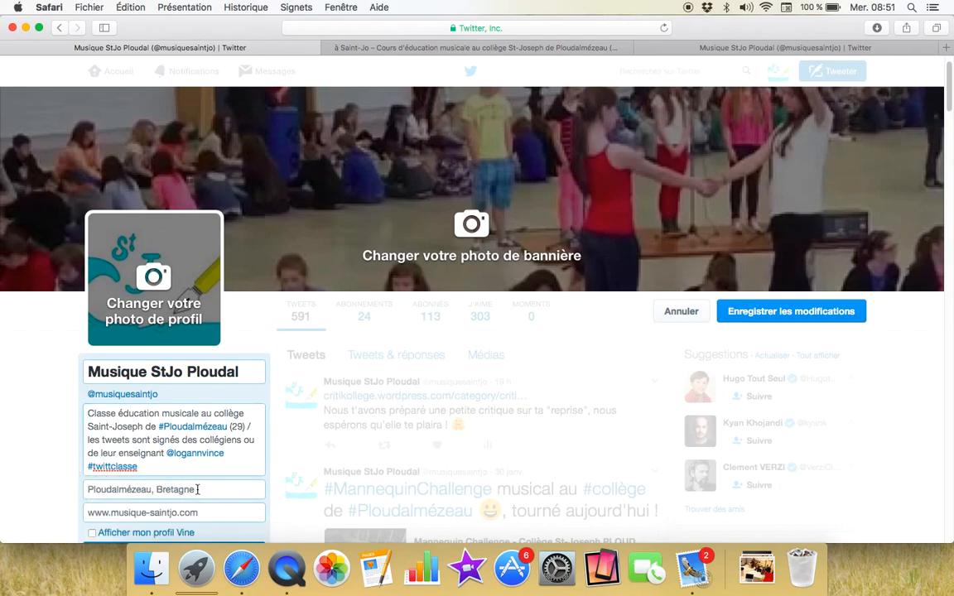
pyautogui.click(783, 312)
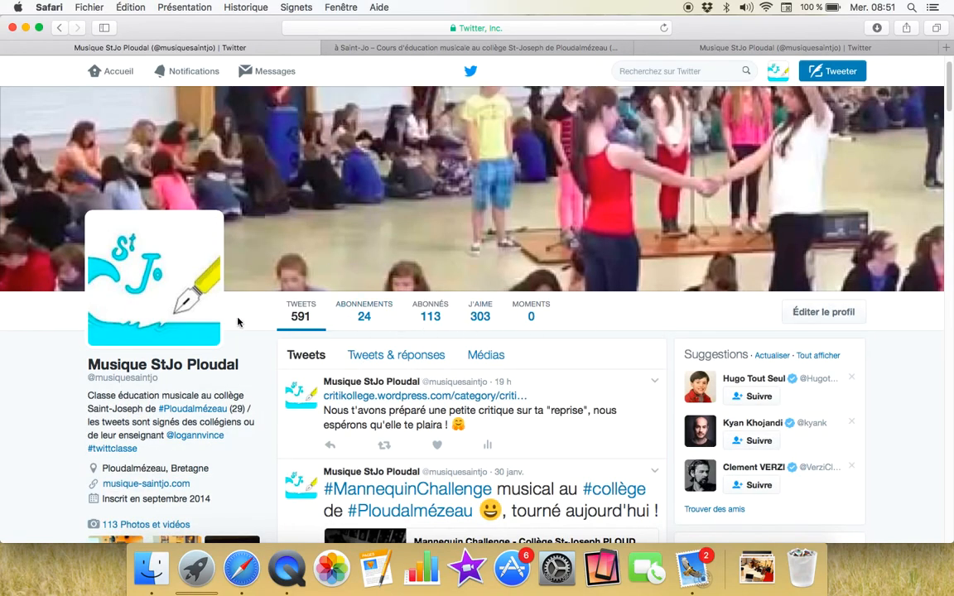
pyautogui.scroll(-1, 311, 296)
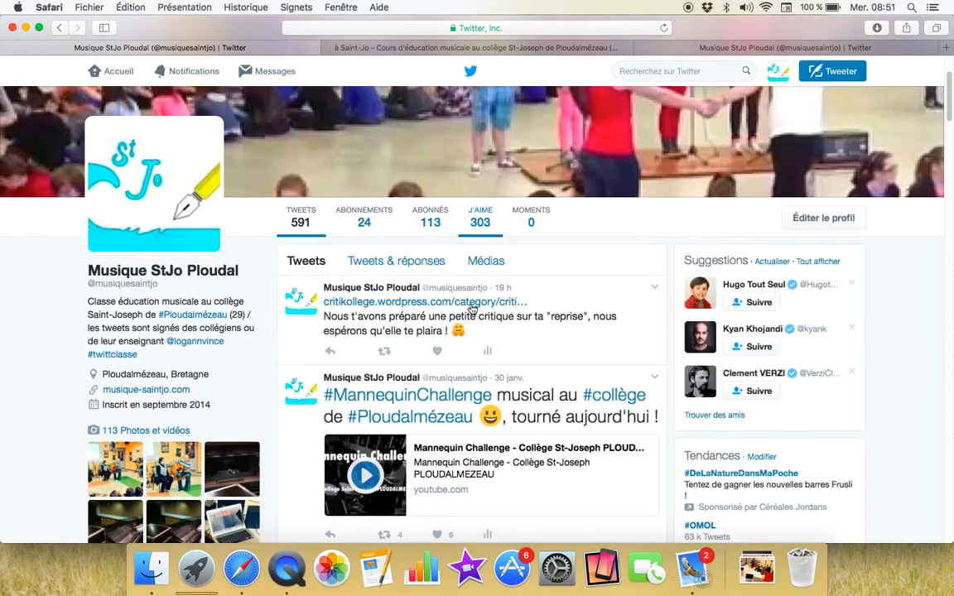
pyautogui.scroll(3, 311, 296)
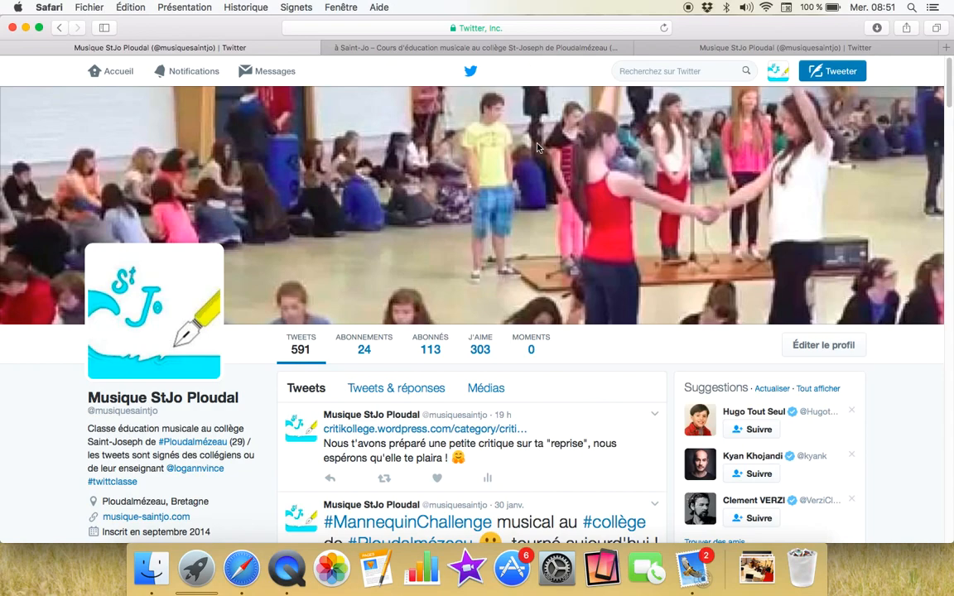
# Step: Scroll through the Musique StJo Ploudal profile's tweets
pyautogui.scroll(-3, 319, 157)
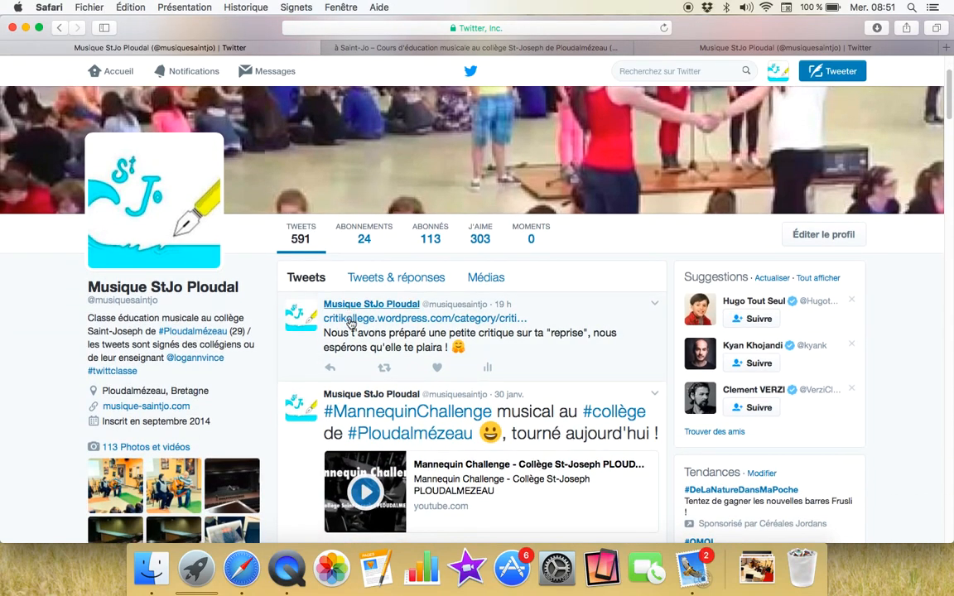
pyautogui.scroll(-2, 319, 311)
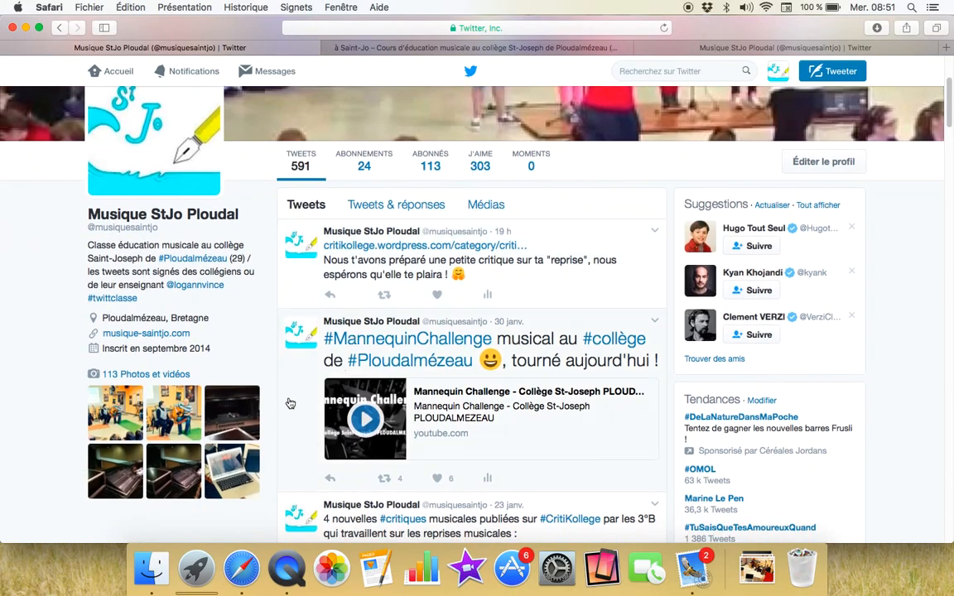
pyautogui.scroll(-6, 273, 313)
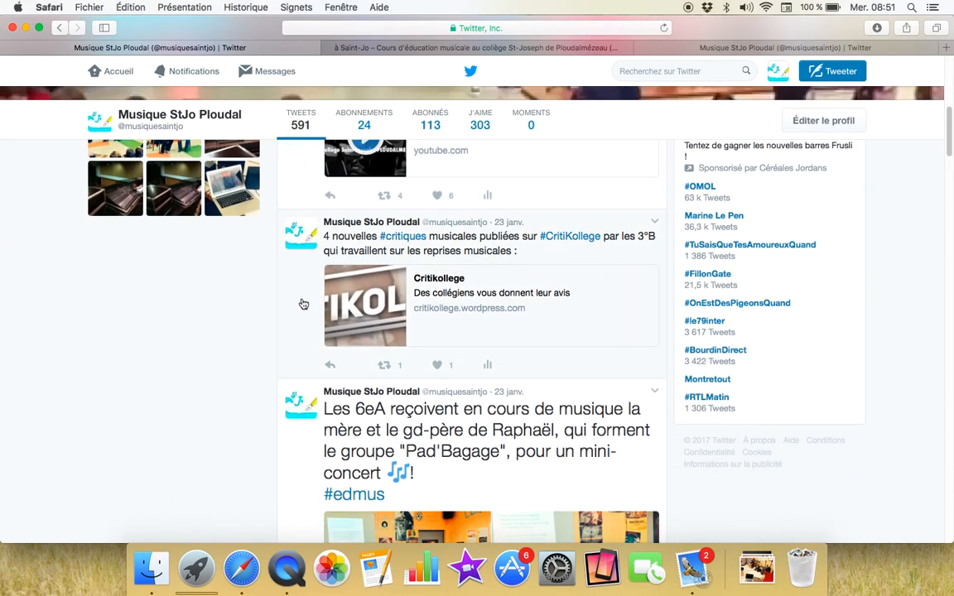
pyautogui.scroll(-2, 300, 443)
pyautogui.scroll(2, 299, 443)
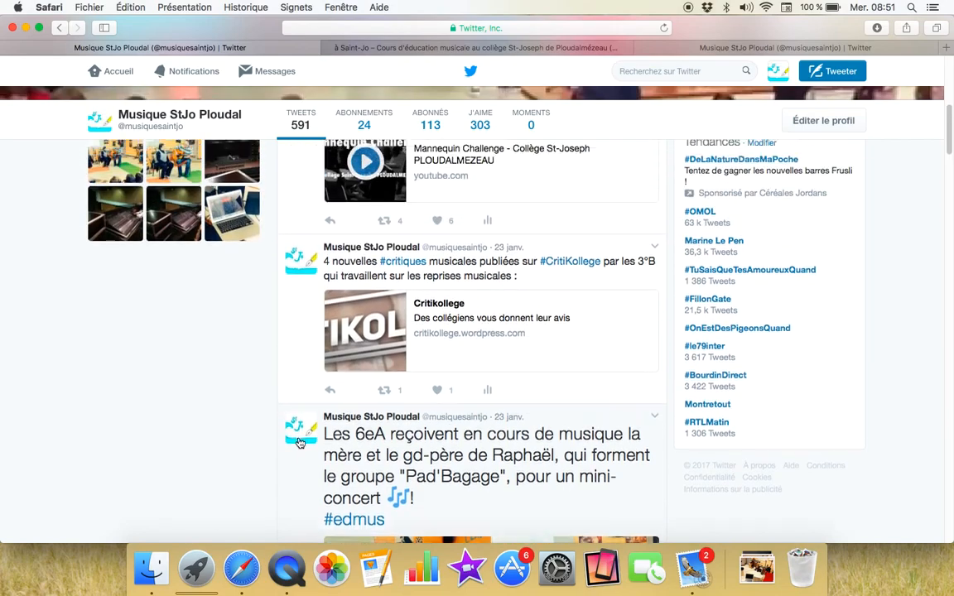
pyautogui.scroll(8, 300, 443)
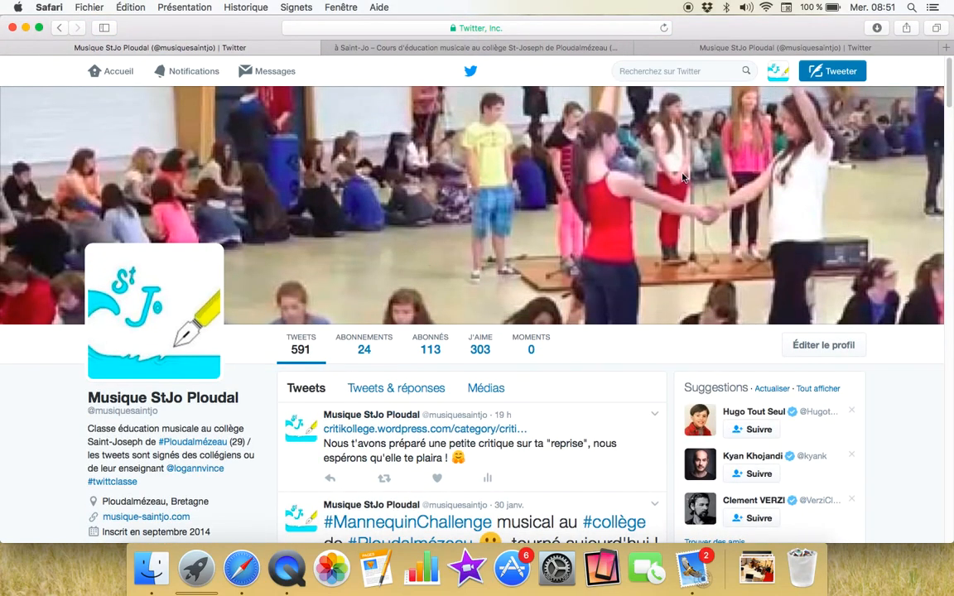
# Step: Open Paramètres and go to Widgets, listing the existing Musique StJo Ploudal timeline widget
pyautogui.click(780, 75)
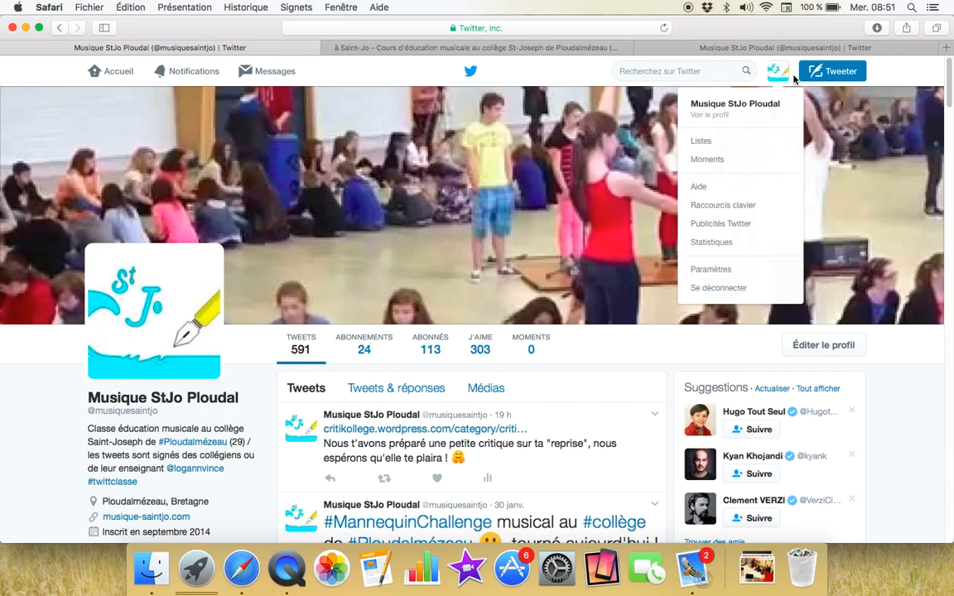
pyautogui.click(732, 266)
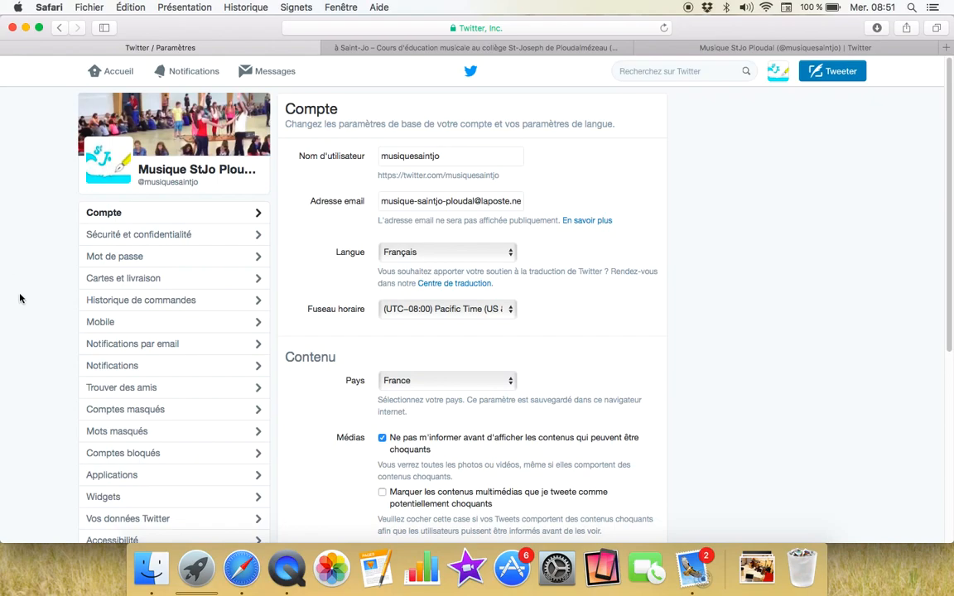
pyautogui.scroll(-3, 20, 298)
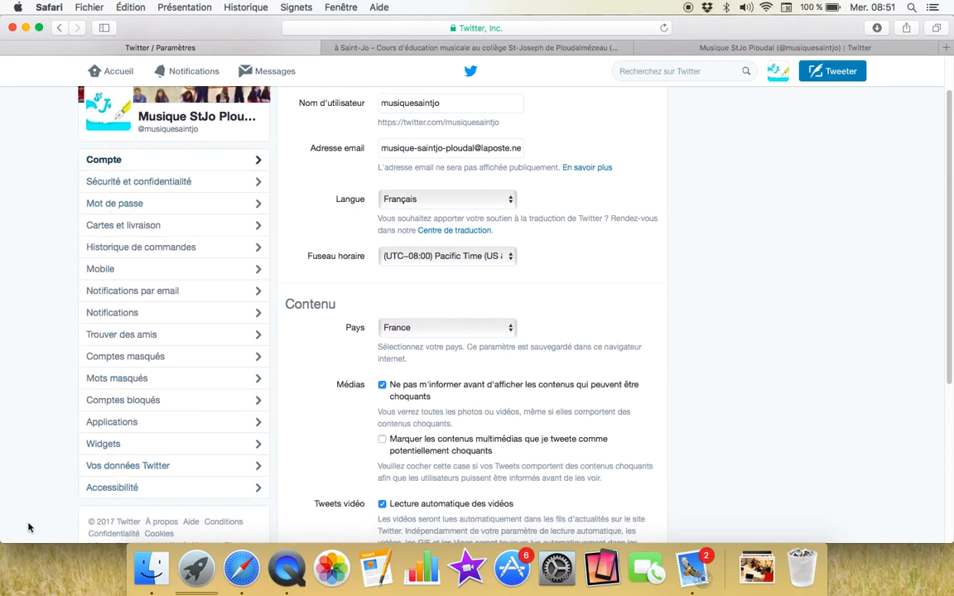
pyautogui.click(114, 452)
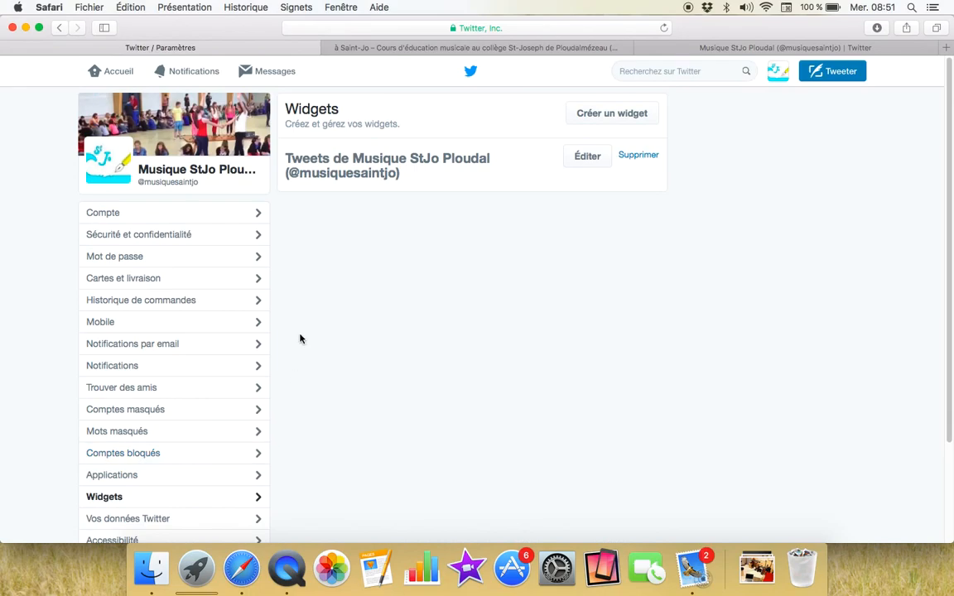
pyautogui.click(610, 122)
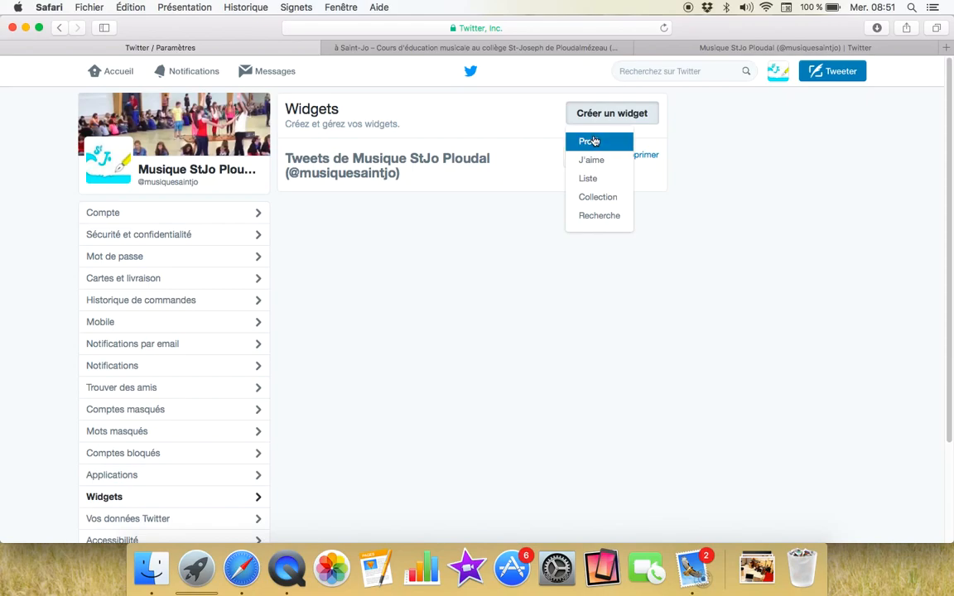
pyautogui.click(602, 146)
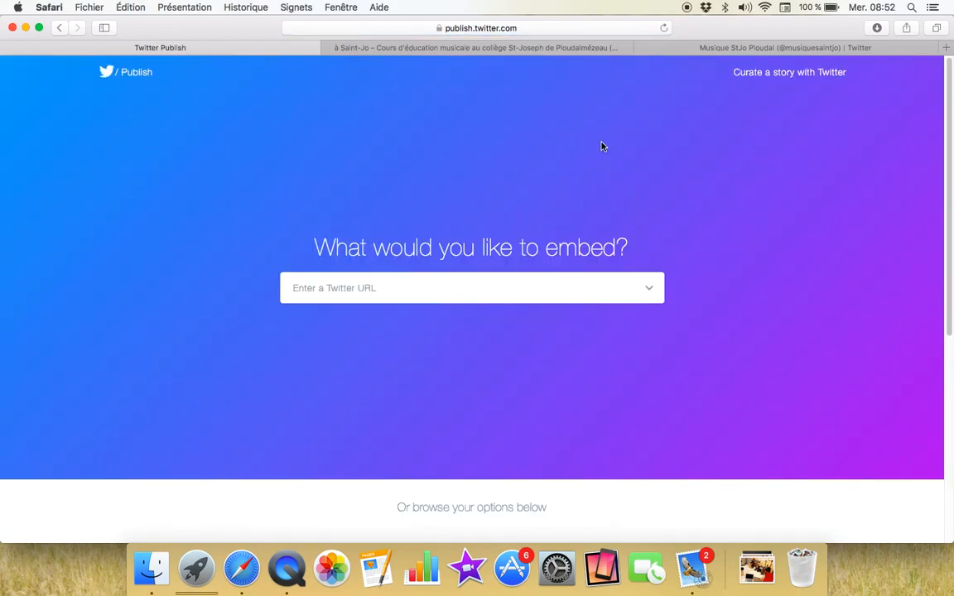
pyautogui.click(355, 290)
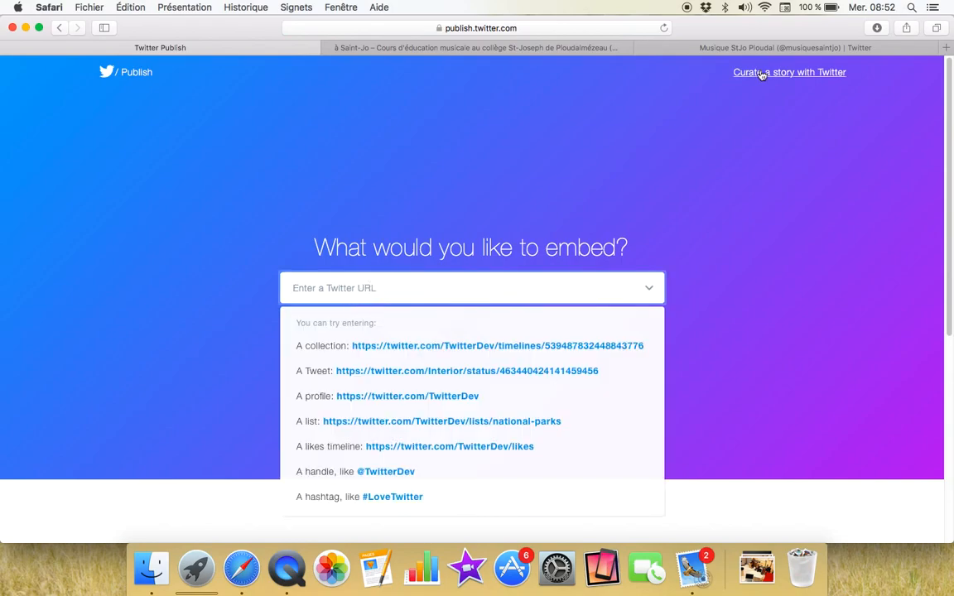
pyautogui.click(740, 47)
pyautogui.click(433, 28)
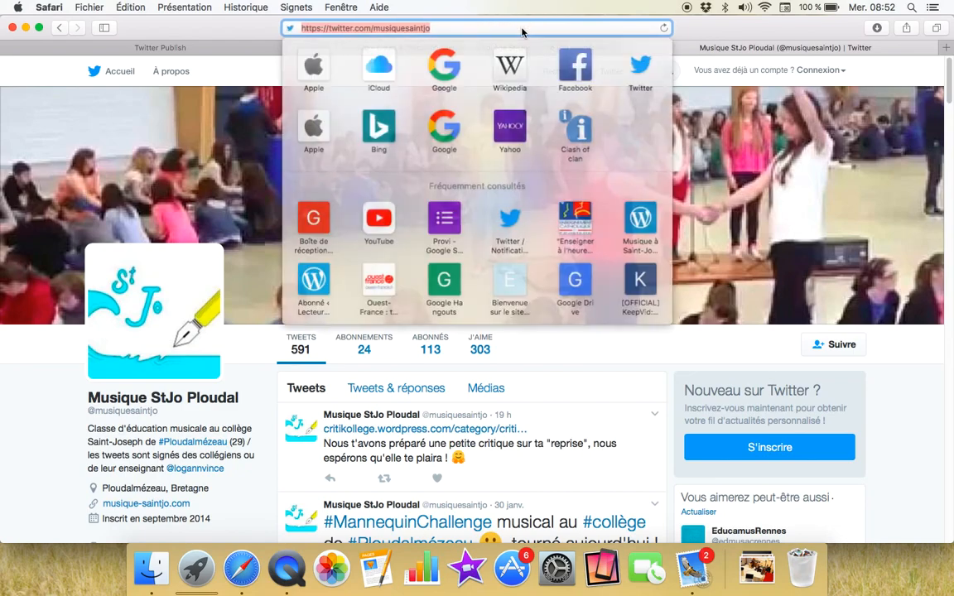
pyautogui.press('super+c')
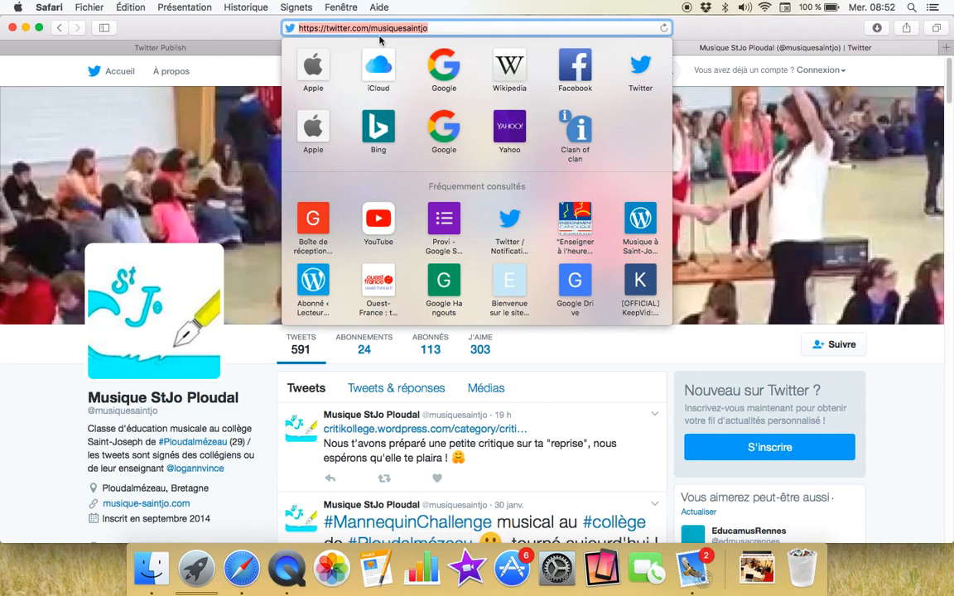
pyautogui.click(206, 50)
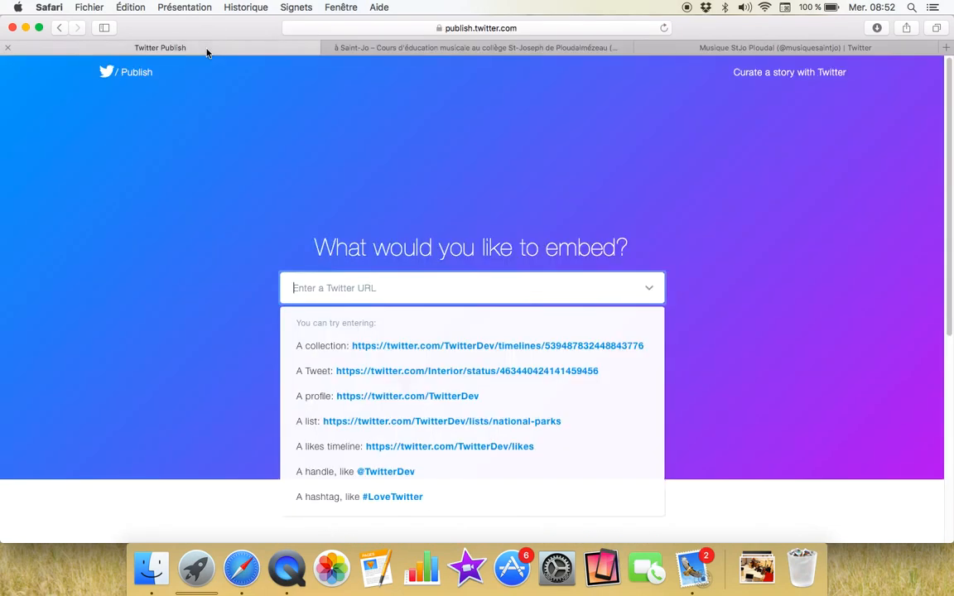
pyautogui.rightClick(393, 294)
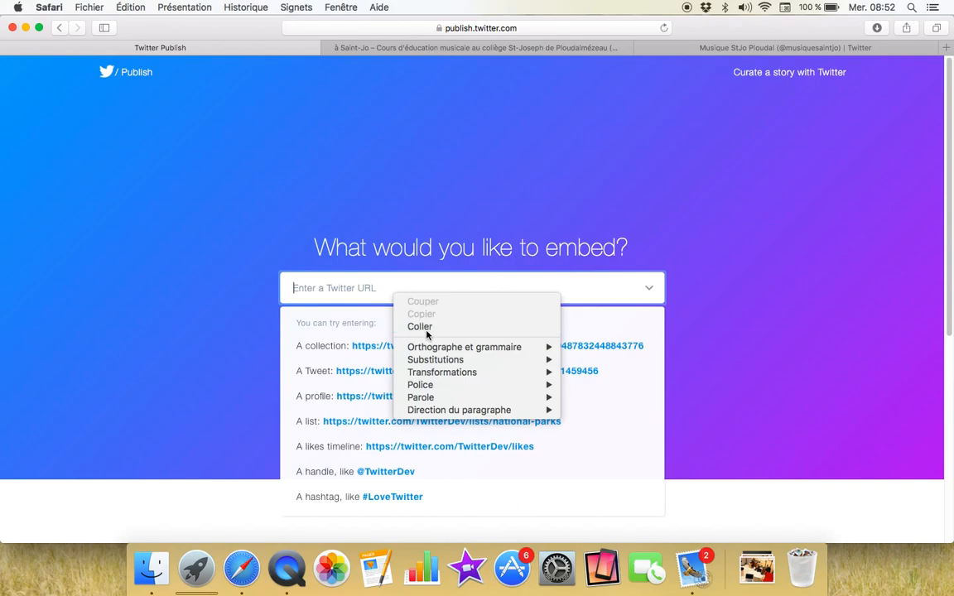
pyautogui.click(420, 327)
pyautogui.click(650, 288)
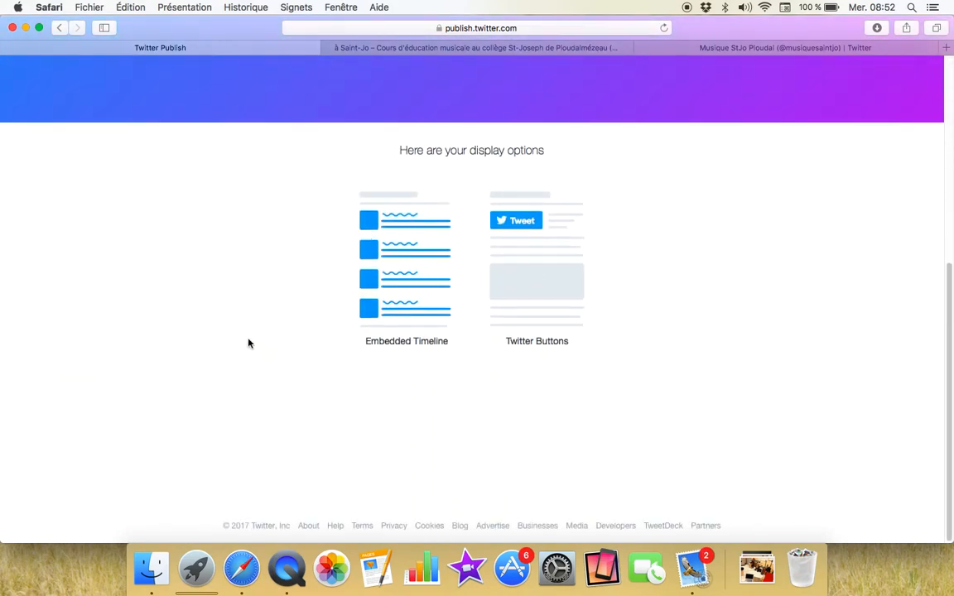
# Step: Choose Embedded Timeline, copy the generated embed code, and close the Copy Embed Code window
pyautogui.click(411, 239)
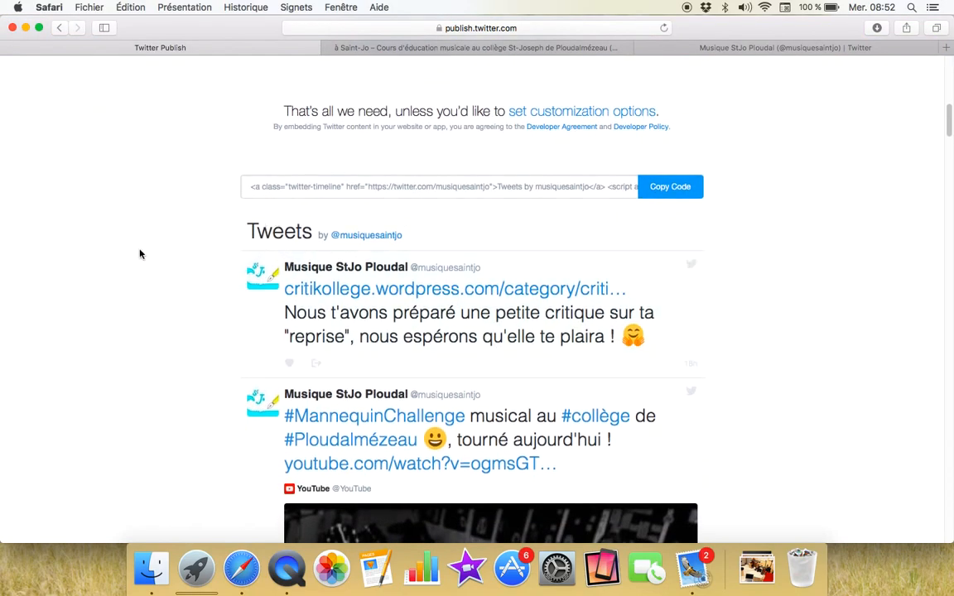
pyautogui.scroll(-5, 140, 254)
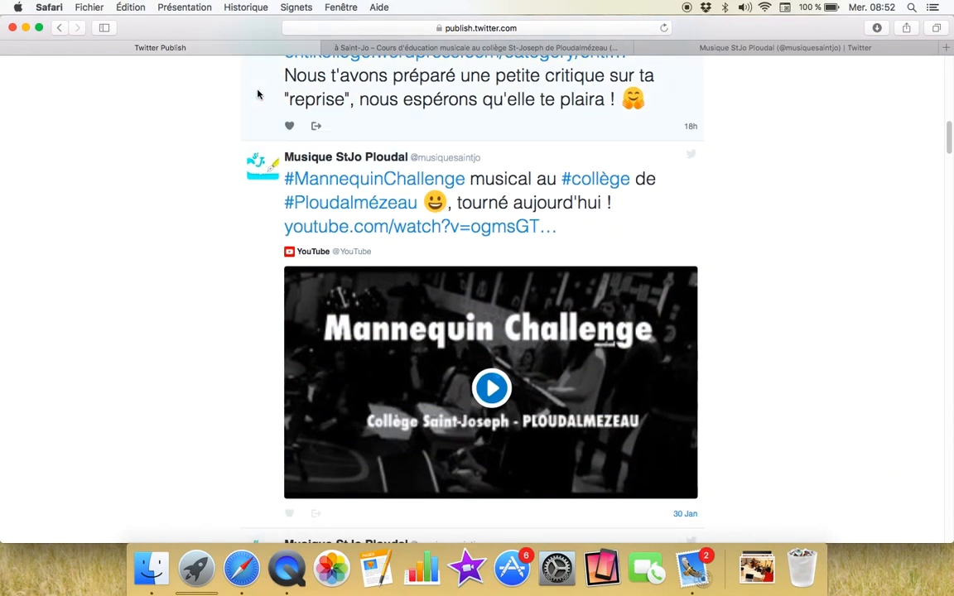
pyautogui.scroll(-5, 238, 257)
pyautogui.scroll(-3, 256, 415)
pyautogui.scroll(15, 256, 416)
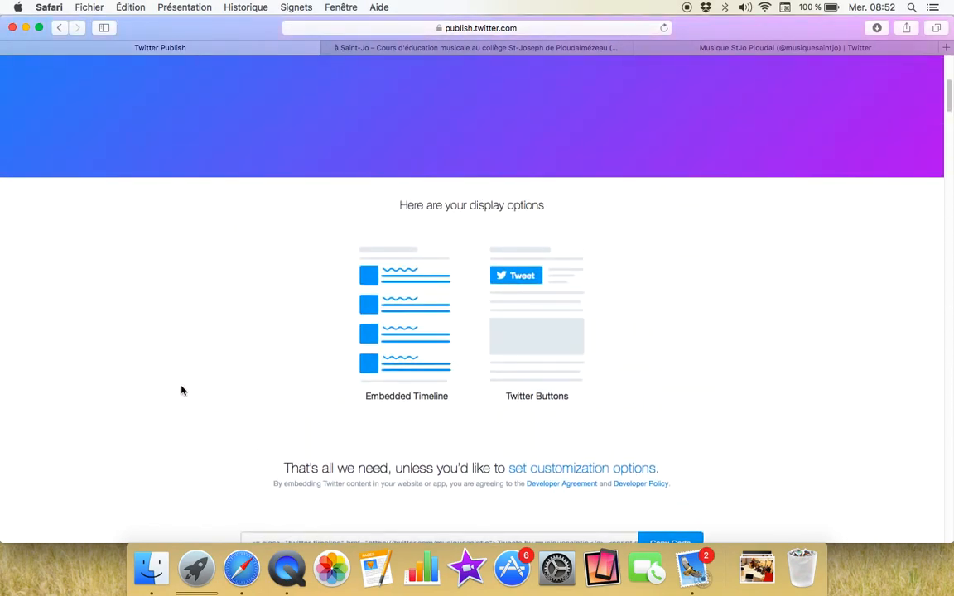
pyautogui.scroll(-5, 182, 390)
pyautogui.click(286, 269)
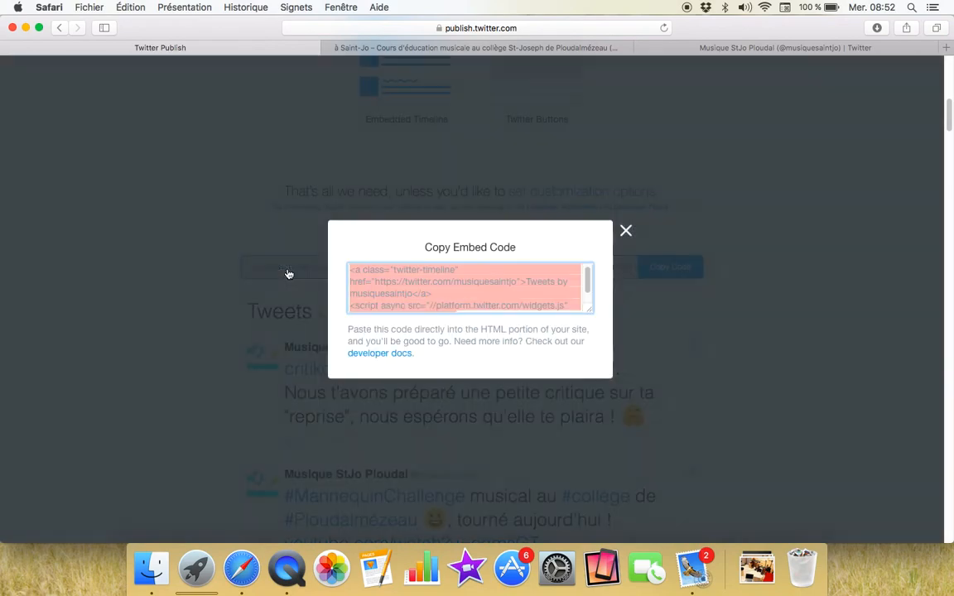
pyautogui.rightClick(394, 273)
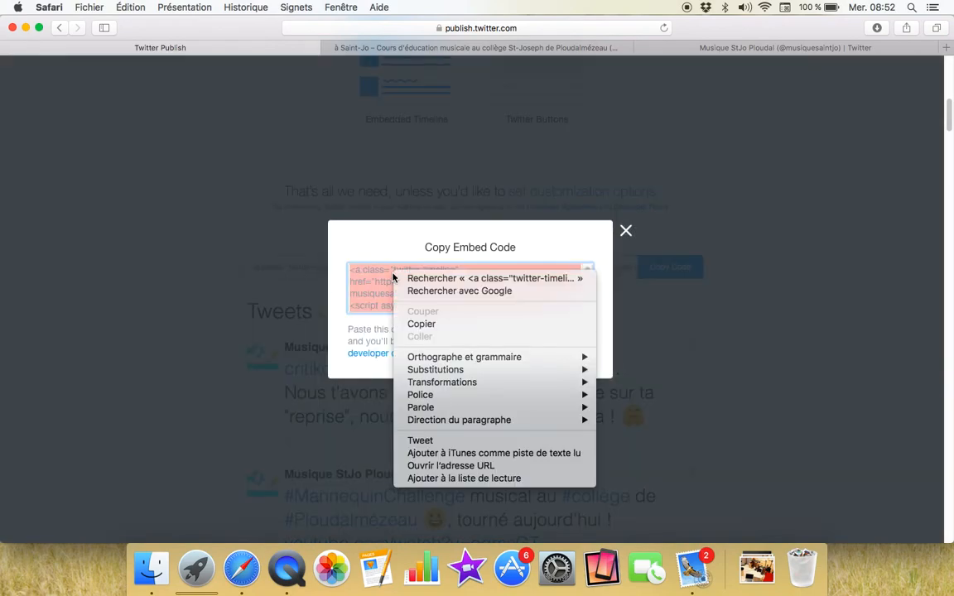
pyautogui.click(420, 324)
pyautogui.click(625, 231)
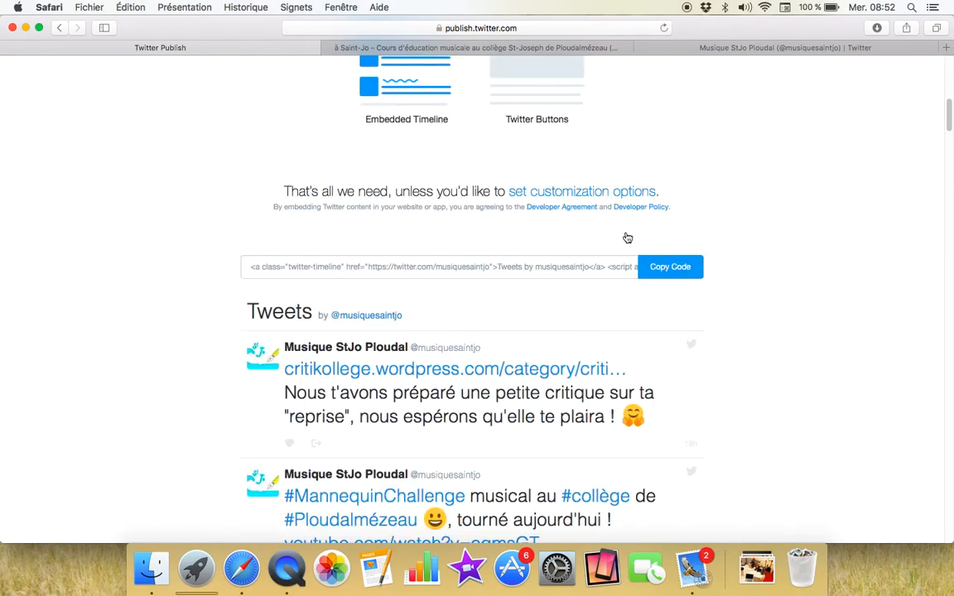
# Step: Review the generated embed code on the page, selecting and deselecting it
pyautogui.scroll(10, 170, 183)
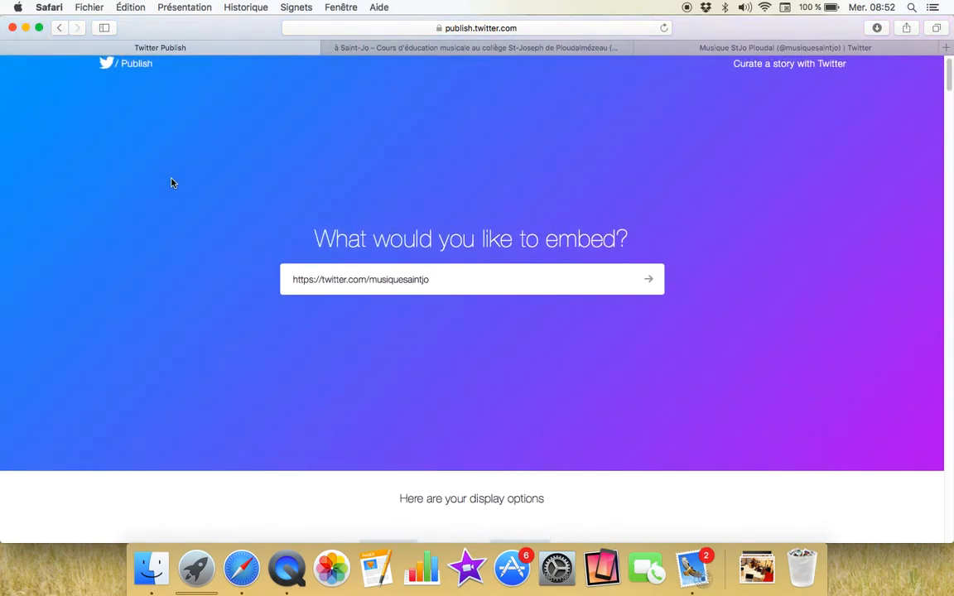
pyautogui.scroll(-8, 214, 242)
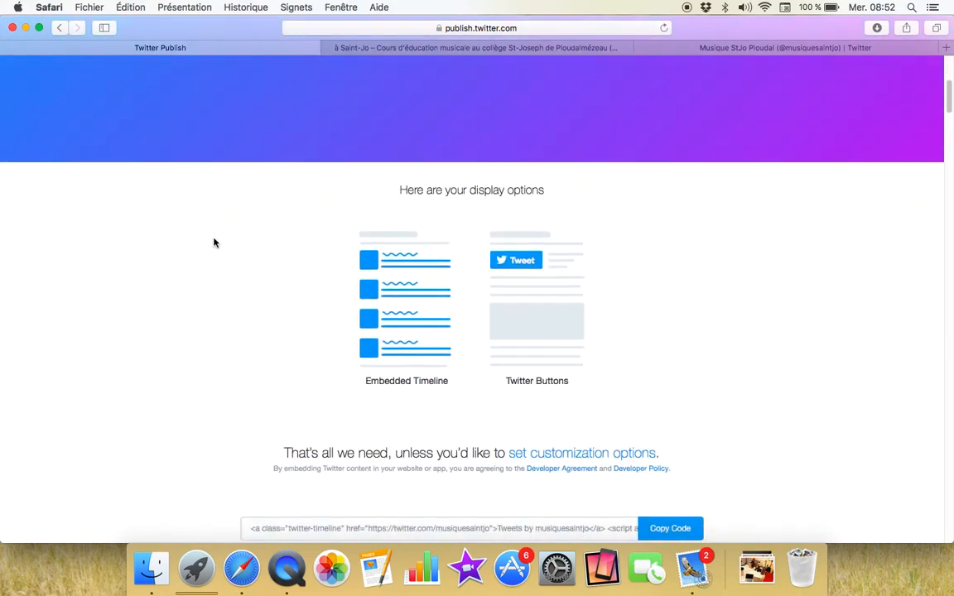
pyautogui.scroll(-5, 246, 262)
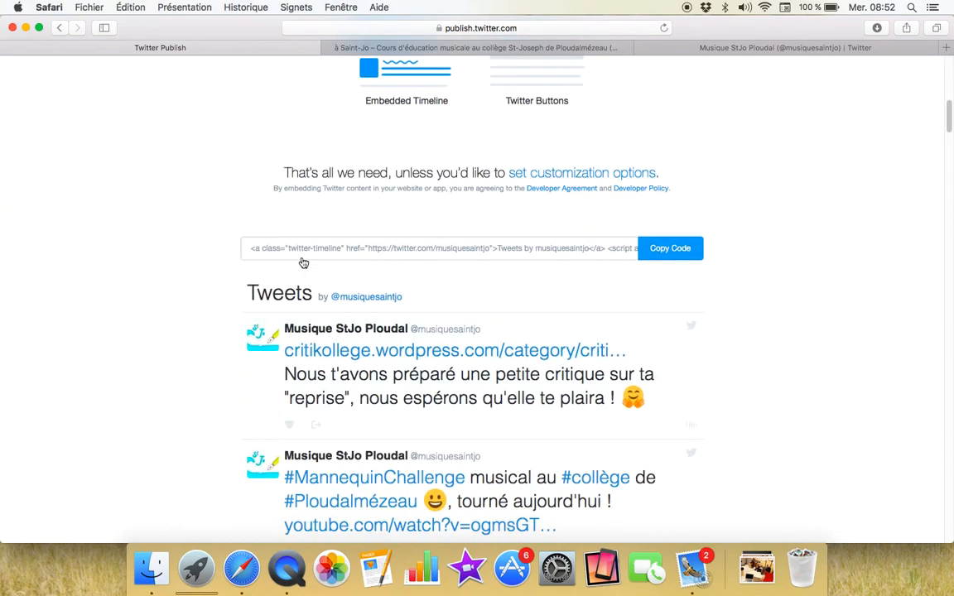
pyautogui.click(283, 250)
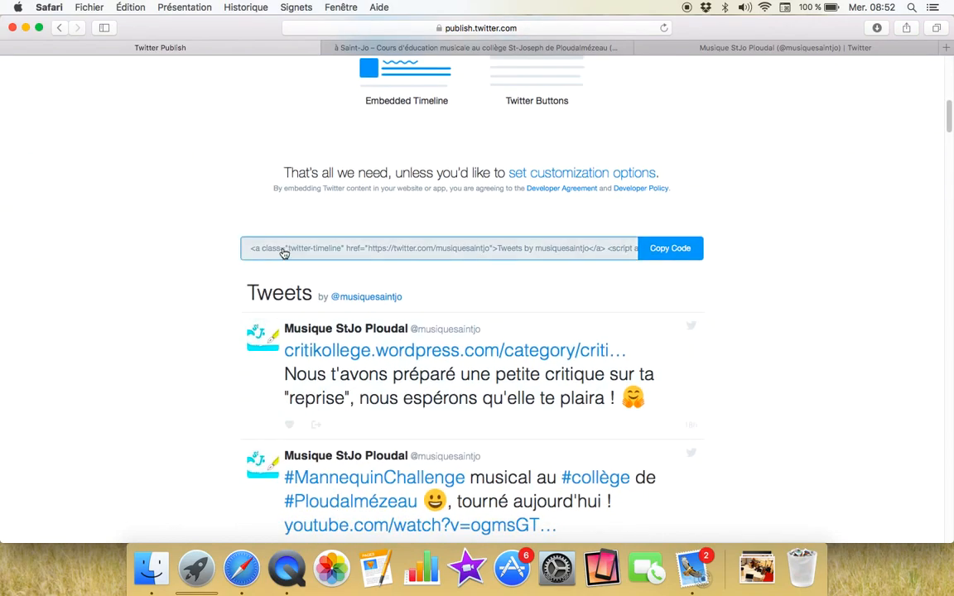
pyautogui.click(207, 263)
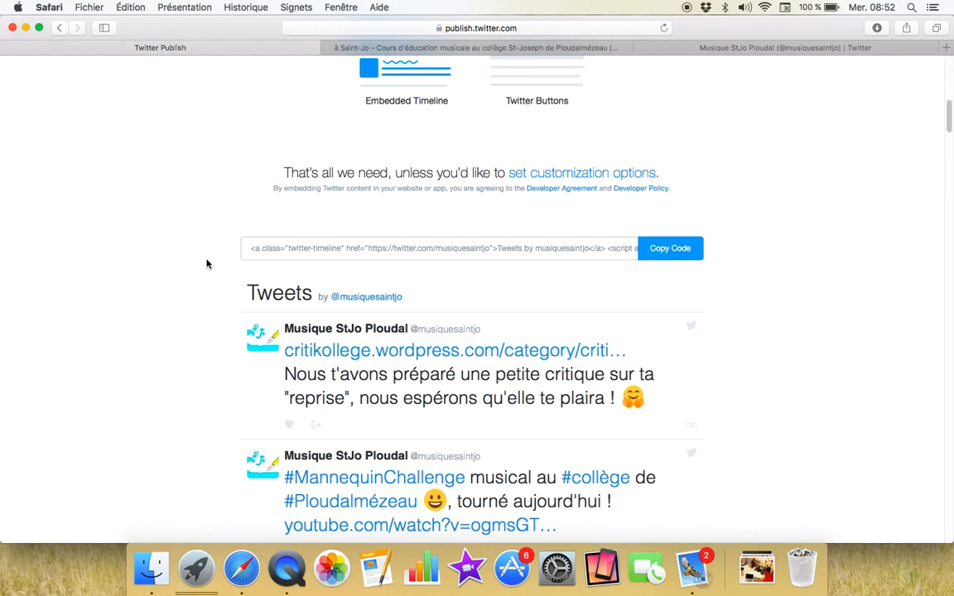
pyautogui.click(308, 253)
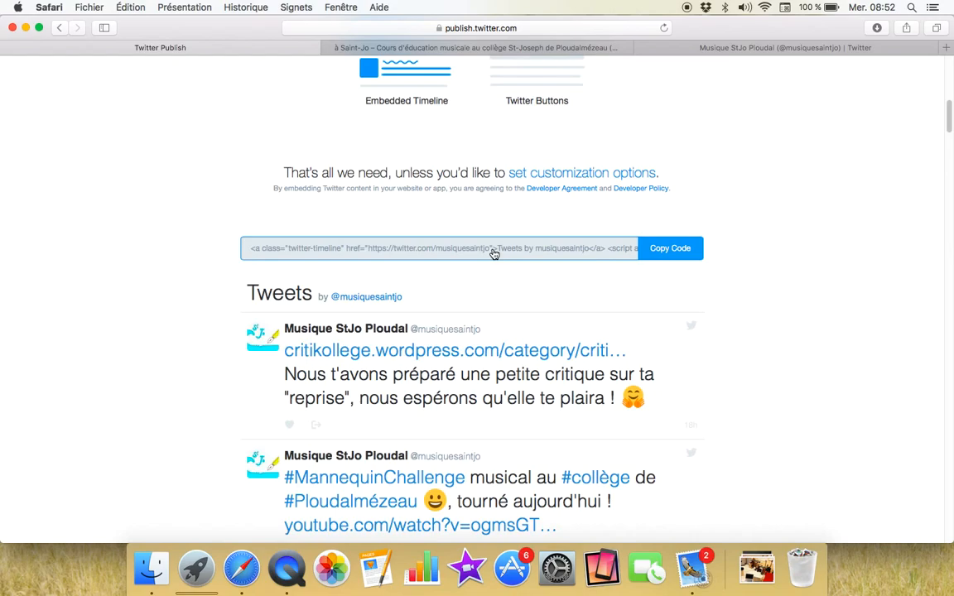
pyautogui.click(312, 103)
pyautogui.click(481, 45)
pyautogui.scroll(2, 466, 209)
pyautogui.scroll(5, 466, 209)
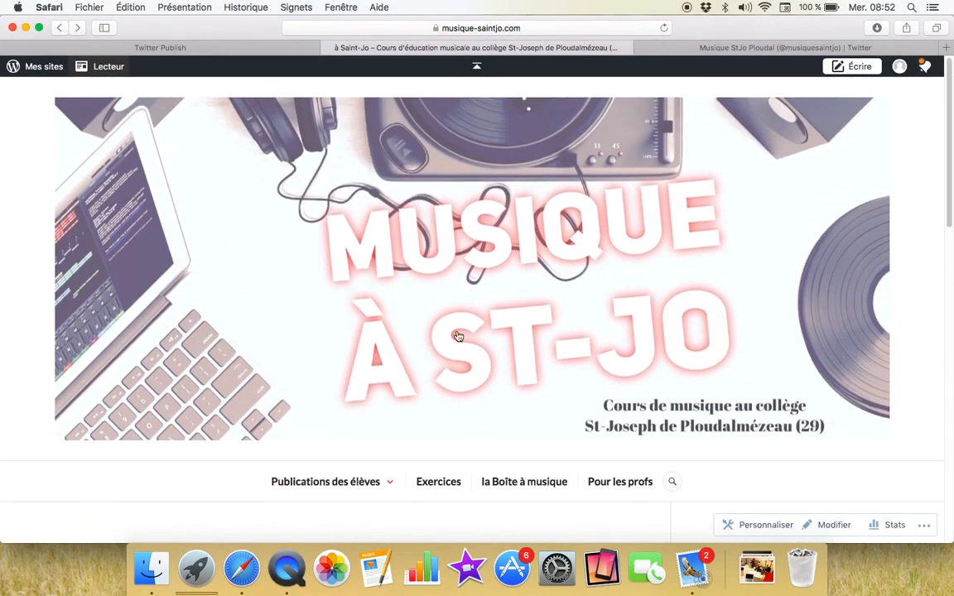
pyautogui.scroll(-10, 460, 268)
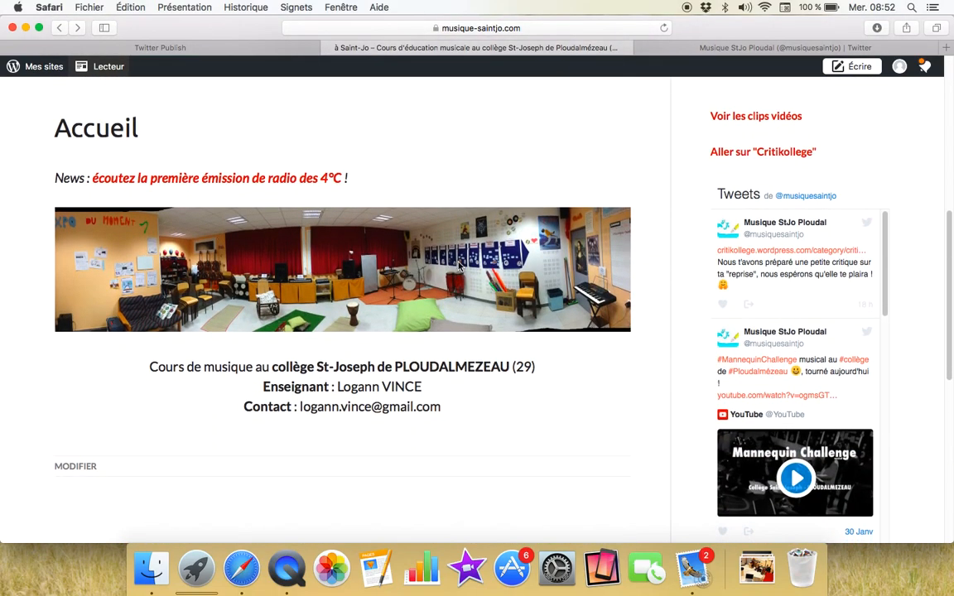
pyautogui.scroll(2, 572, 144)
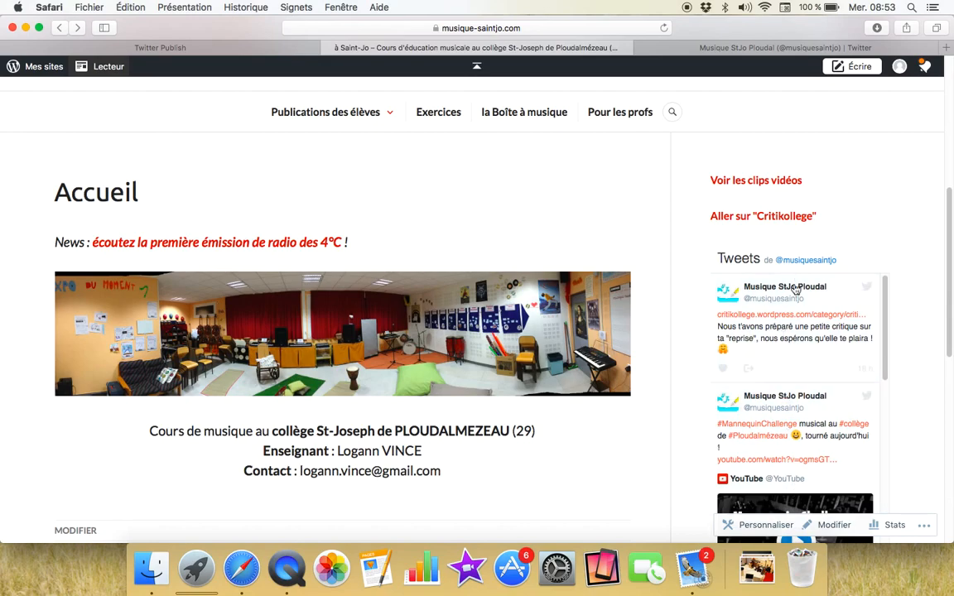
pyautogui.scroll(-4, 700, 358)
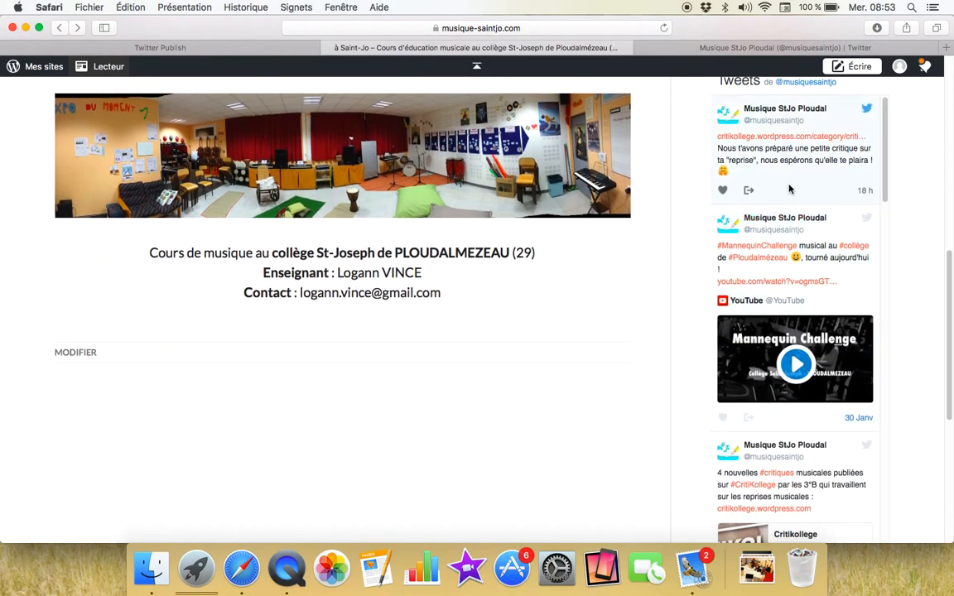
pyautogui.scroll(-6, 782, 372)
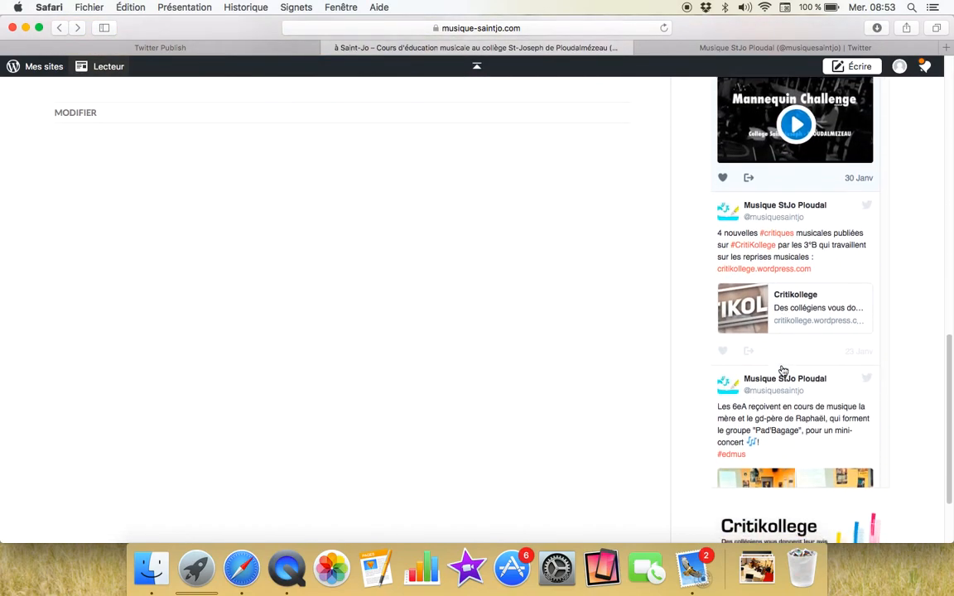
pyautogui.scroll(10, 778, 396)
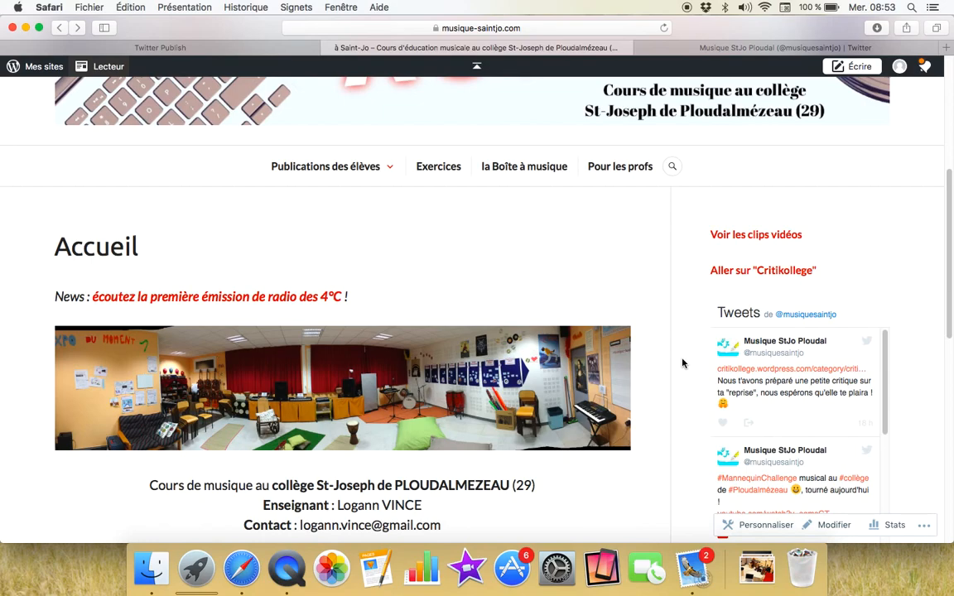
pyautogui.scroll(3, 683, 363)
pyautogui.scroll(-3, 582, 224)
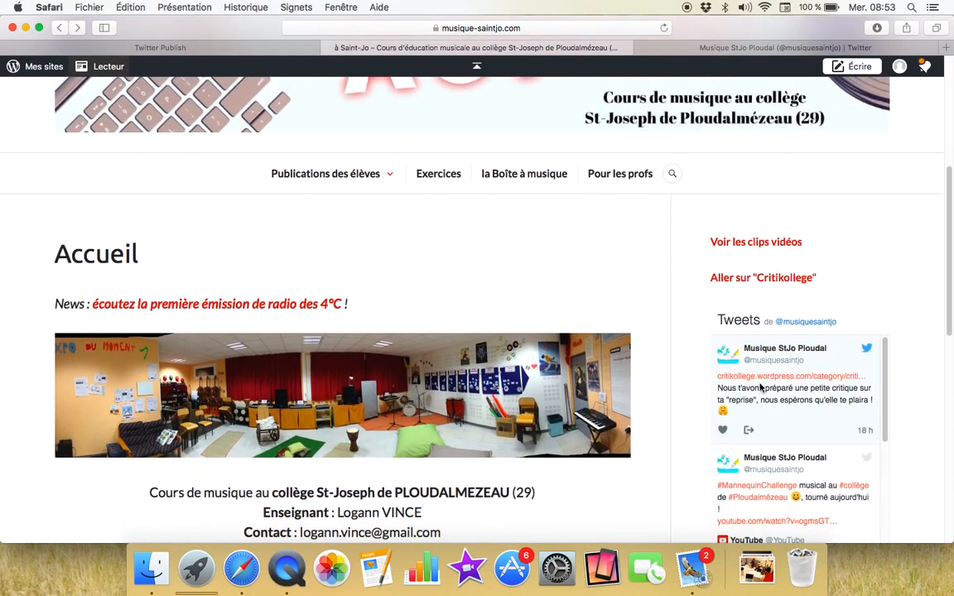
pyautogui.scroll(-1, 708, 418)
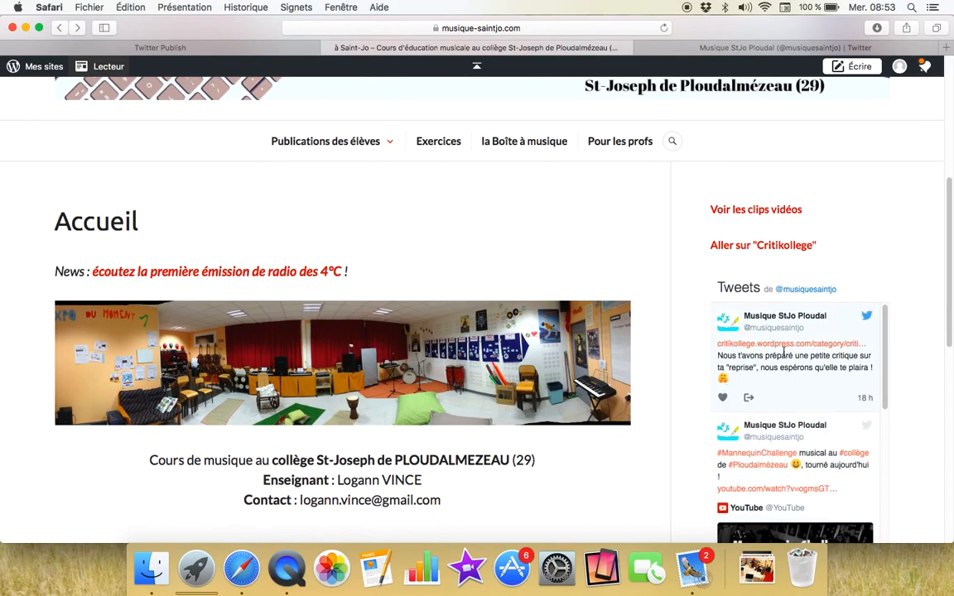
pyautogui.scroll(-2, 688, 365)
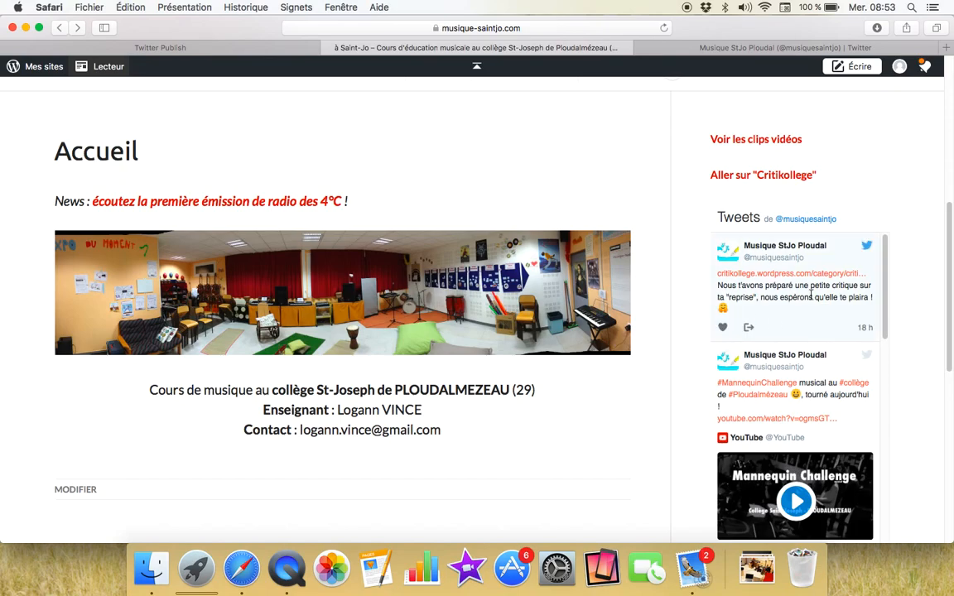
pyautogui.scroll(-2, 811, 294)
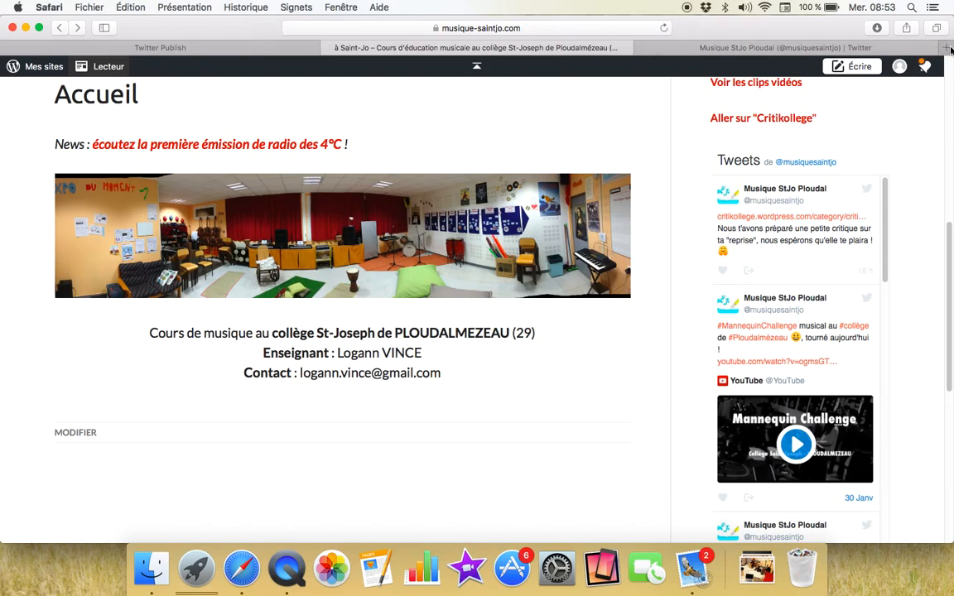
pyautogui.press('super+t')
# Step: Search Google for 'twitter musiquesaintjo' and open the Musique StJo Ploudal profile result
pyautogui.click(421, 119)
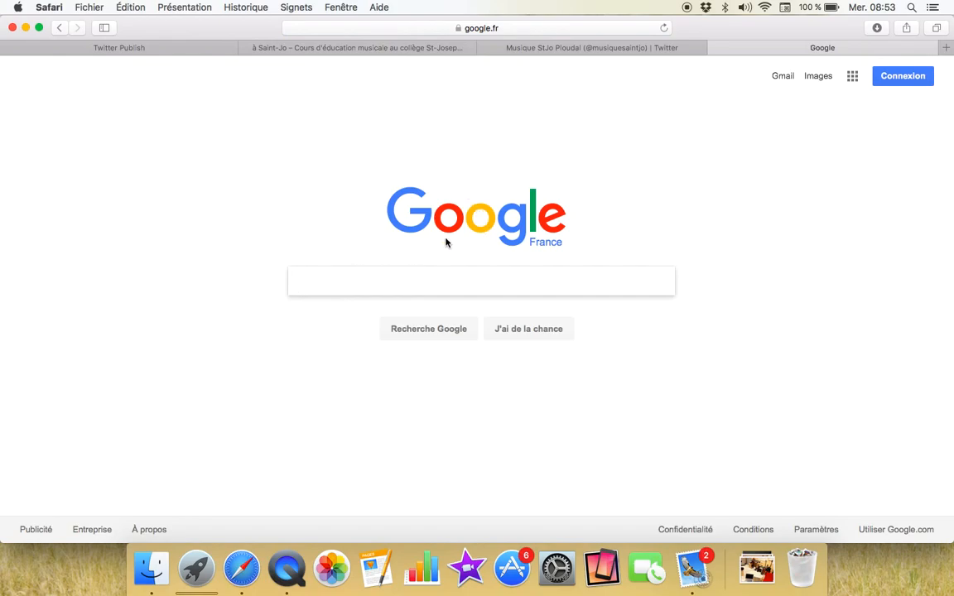
pyautogui.write('tw')
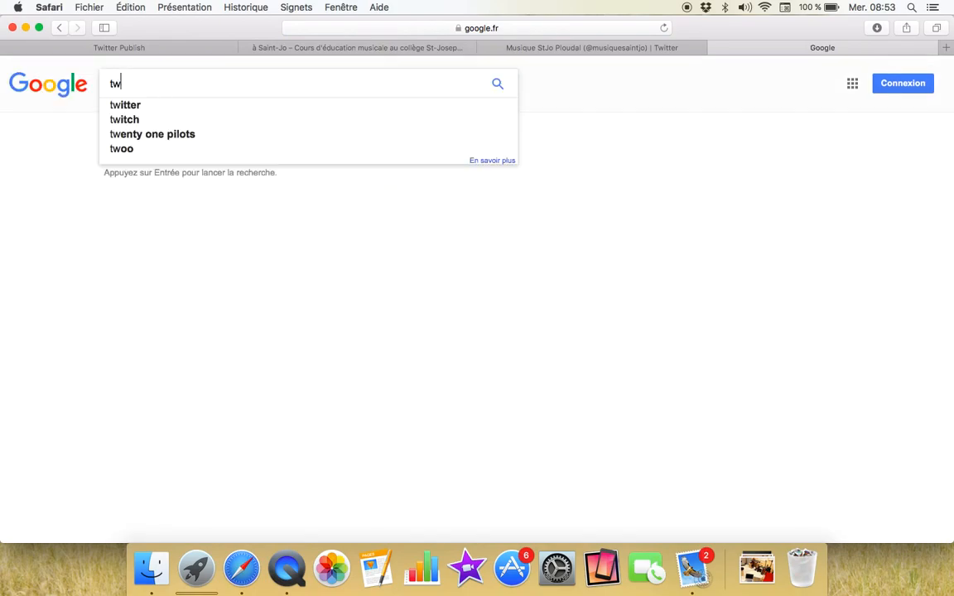
pyautogui.write('itter ')
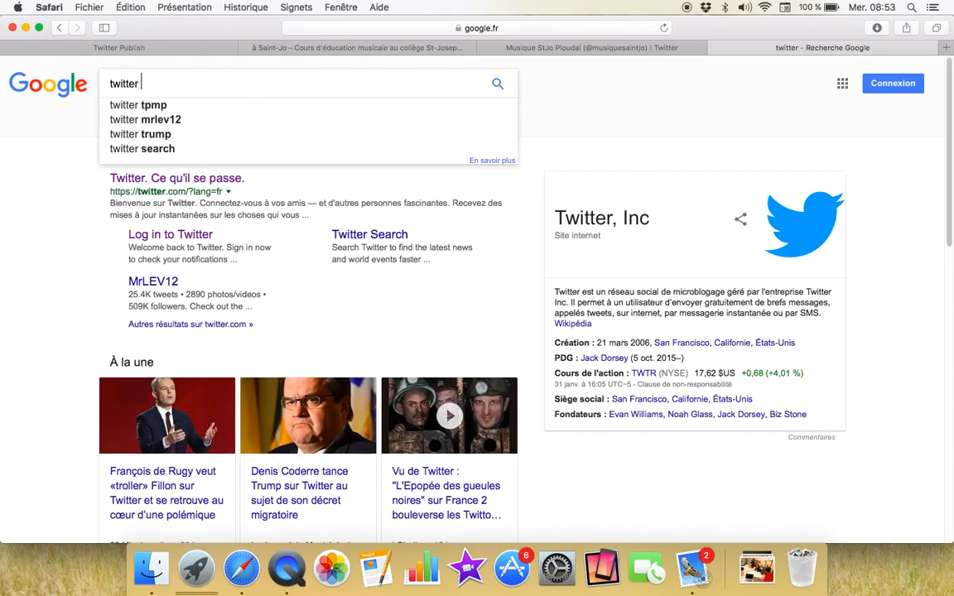
pyautogui.write('musique')
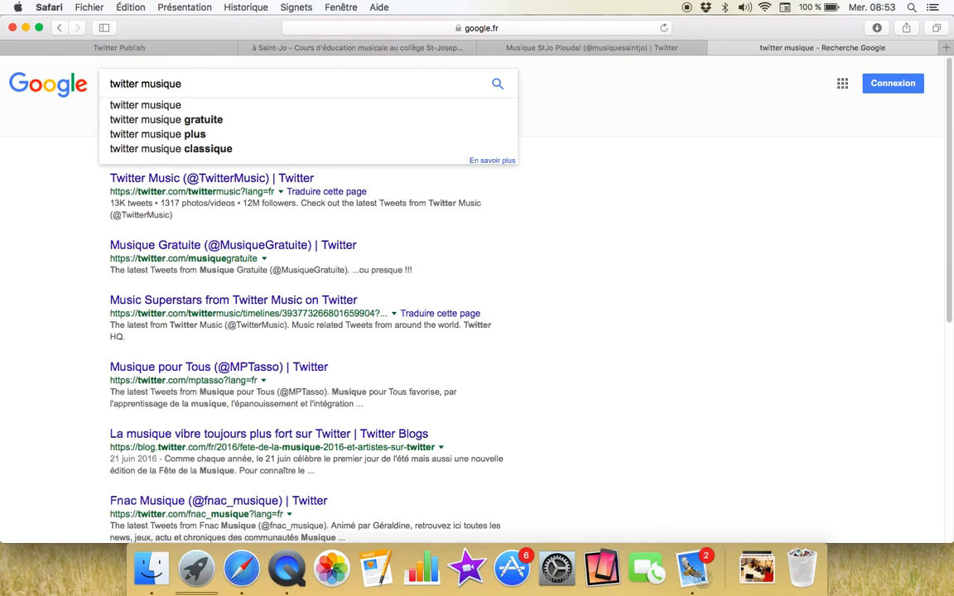
pyautogui.write('saintjo')
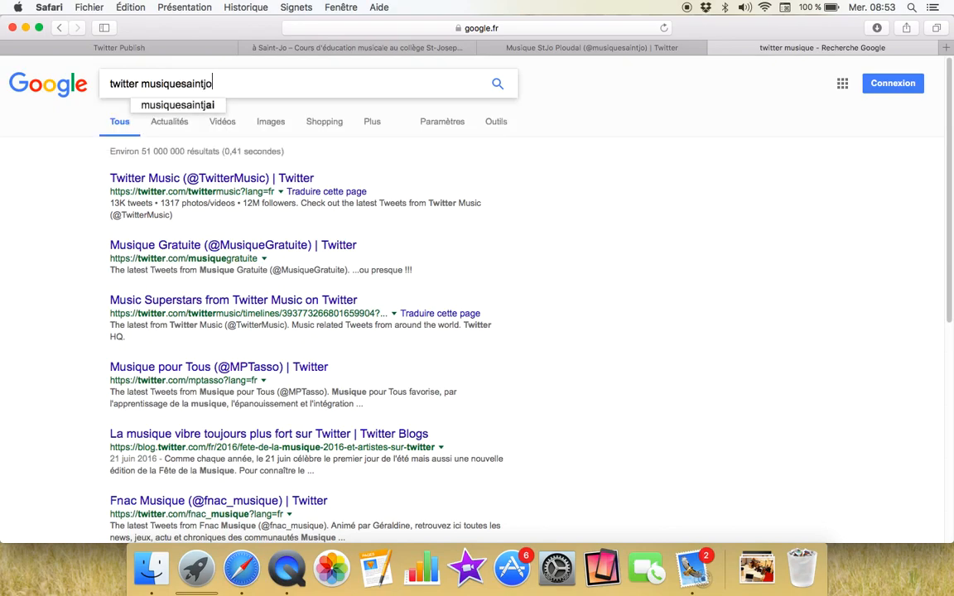
pyautogui.press('Return')
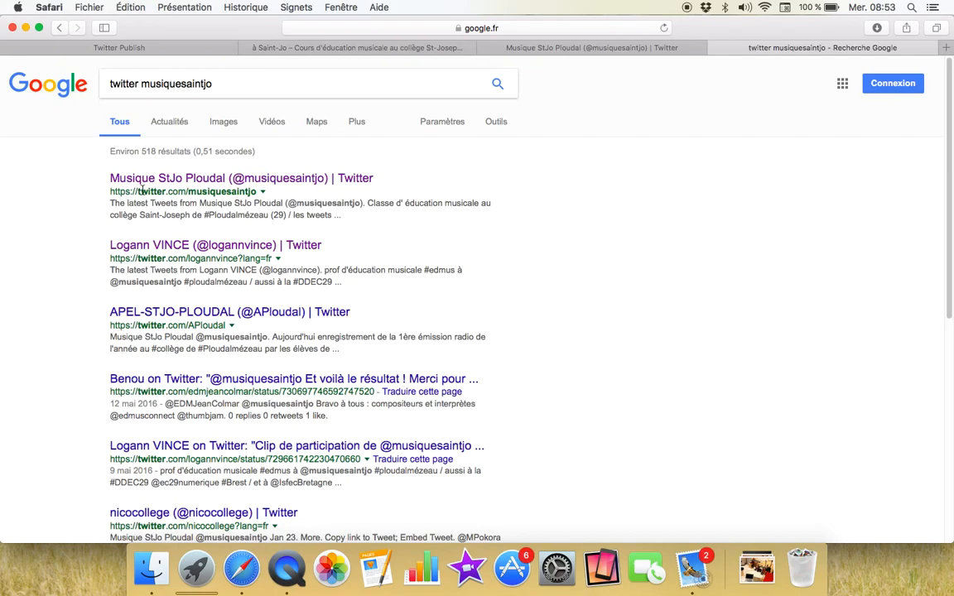
pyautogui.click(254, 182)
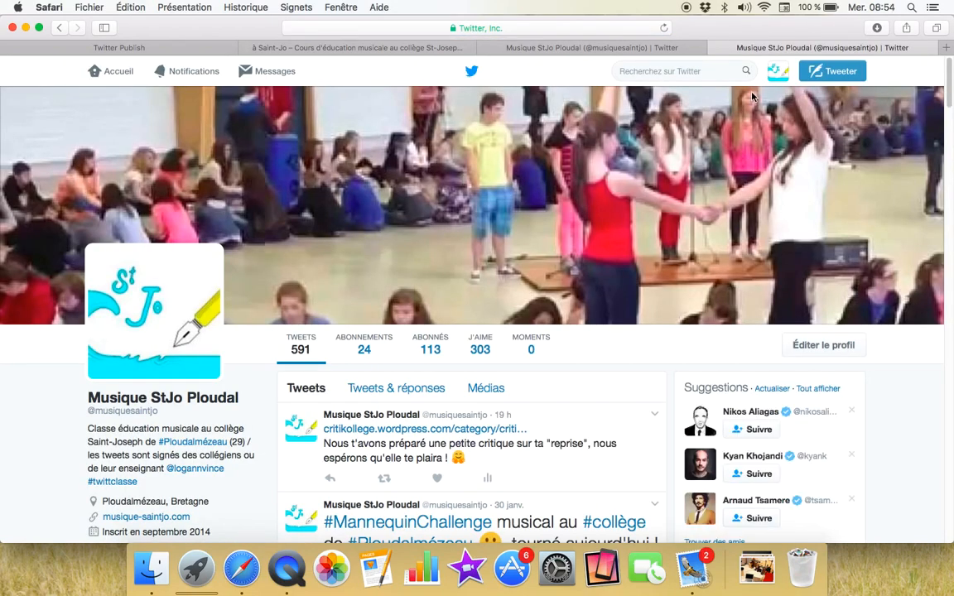
# Step: Scroll through the logged-in Musique StJo Ploudal profile, then view its public logged-out version
pyautogui.scroll(-4, 495, 213)
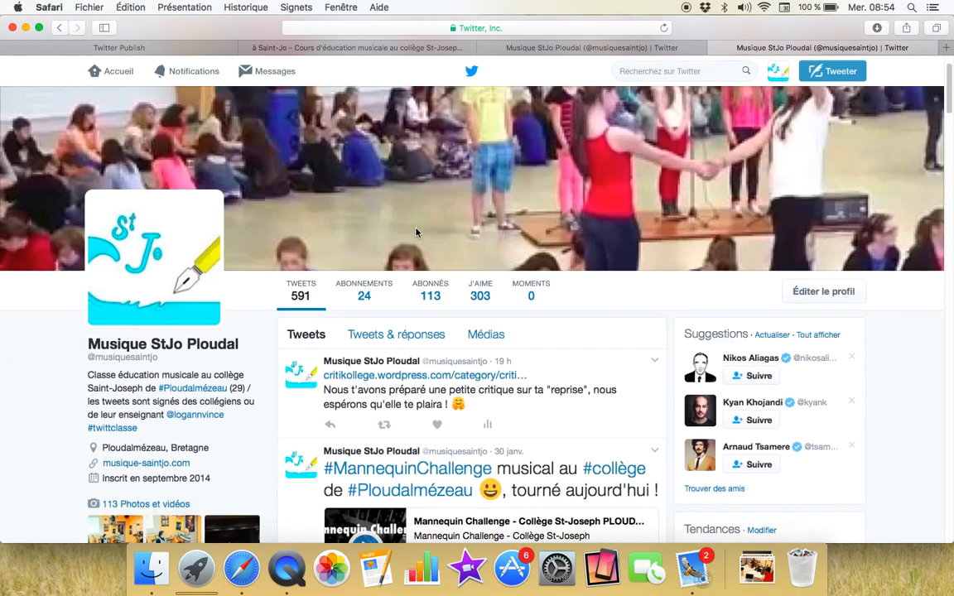
pyautogui.scroll(-3, 559, 294)
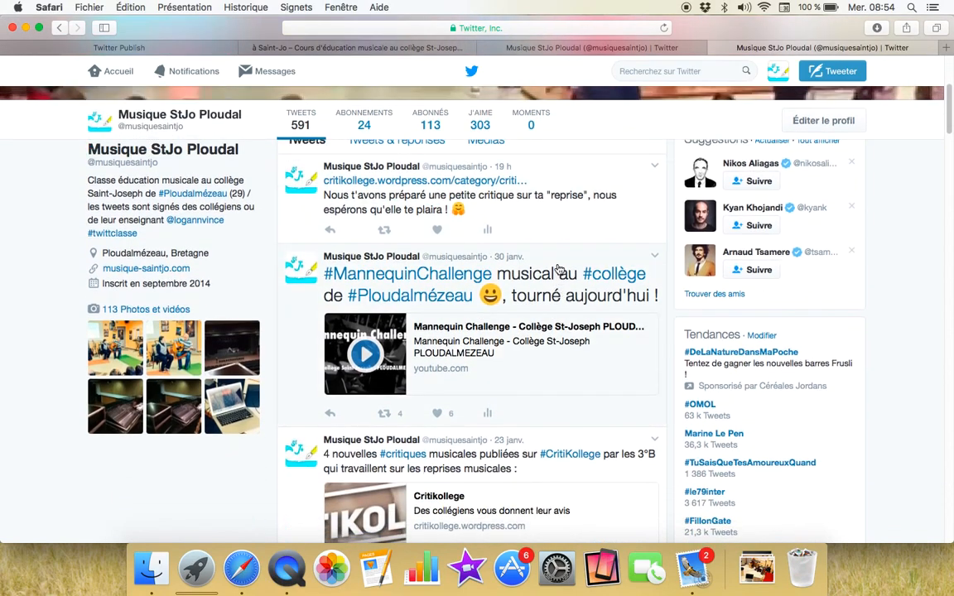
pyautogui.scroll(7, 682, 421)
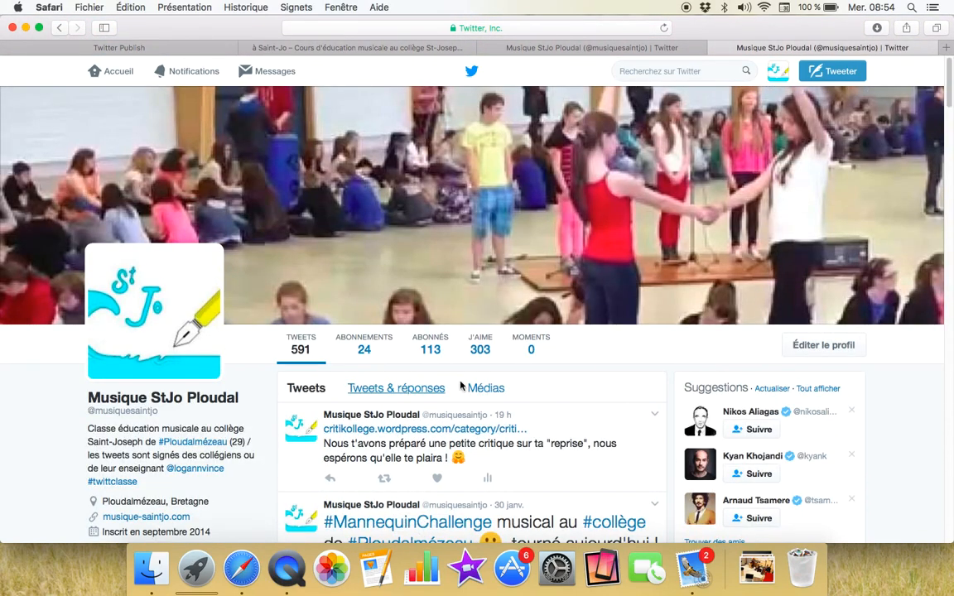
pyautogui.scroll(-8, 483, 270)
pyautogui.scroll(-1, 497, 323)
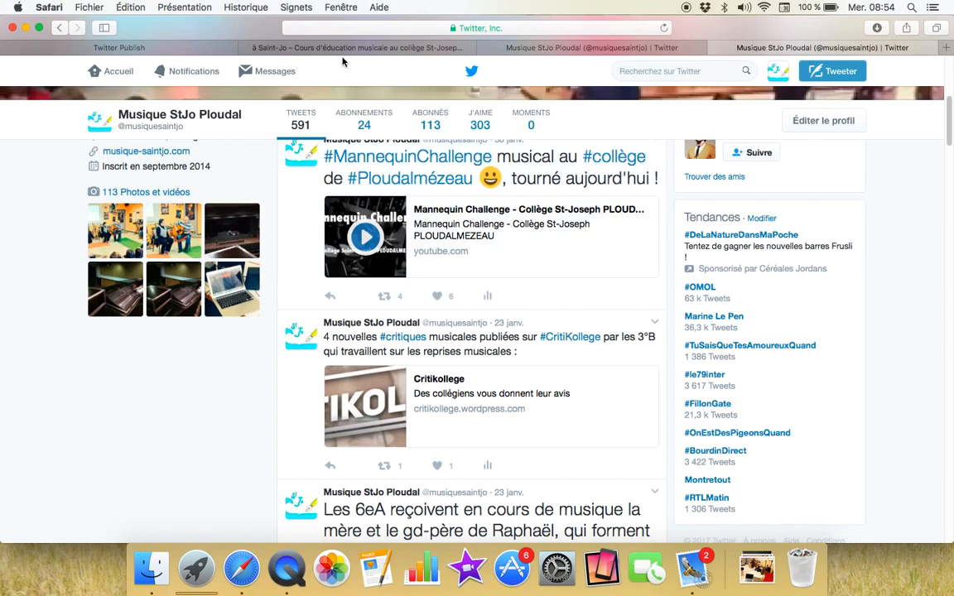
pyautogui.click(523, 50)
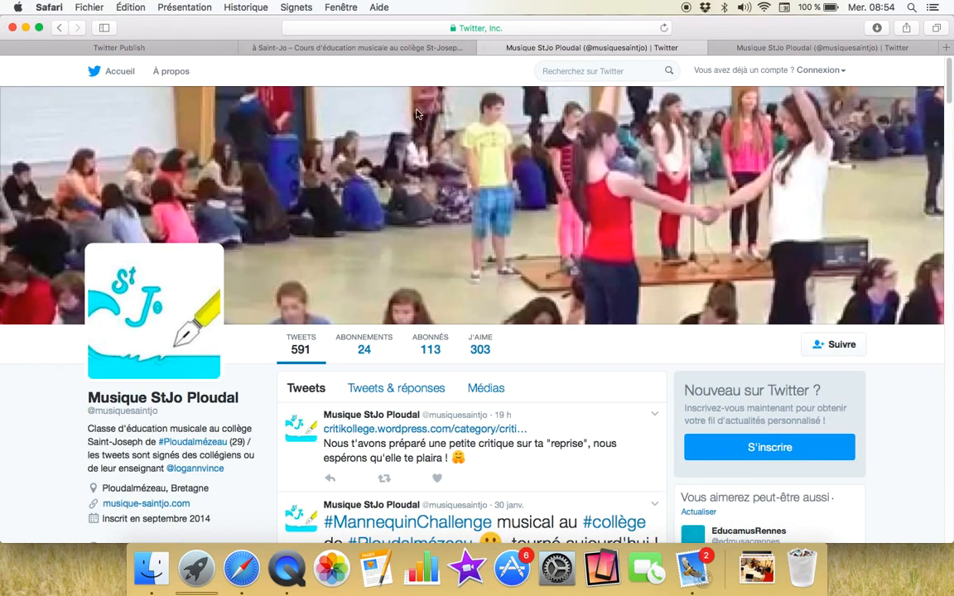
# Step: Review the class website's tweets, then highlight 'musiquesaintjo' in the Google query
pyautogui.click(362, 47)
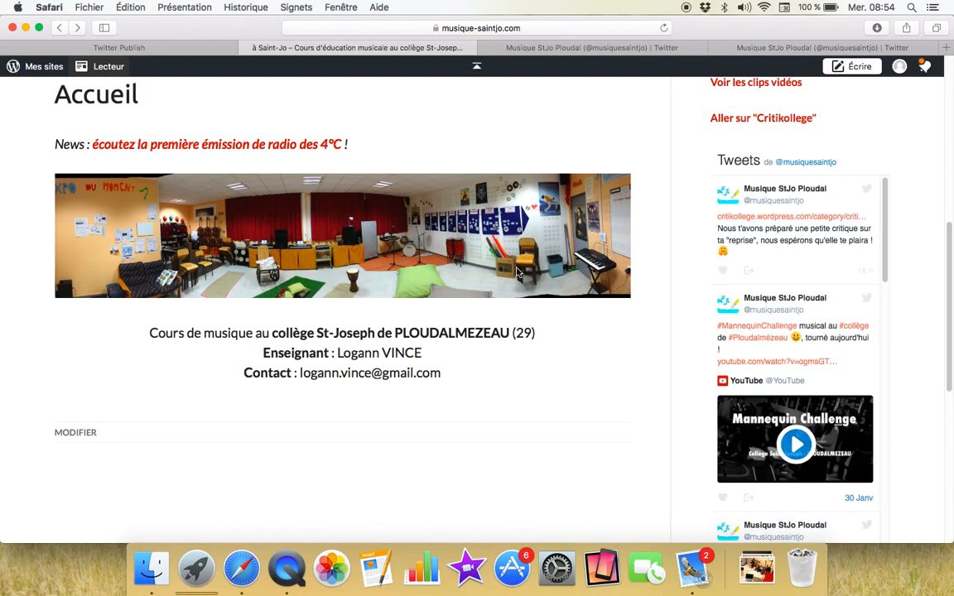
pyautogui.click(756, 48)
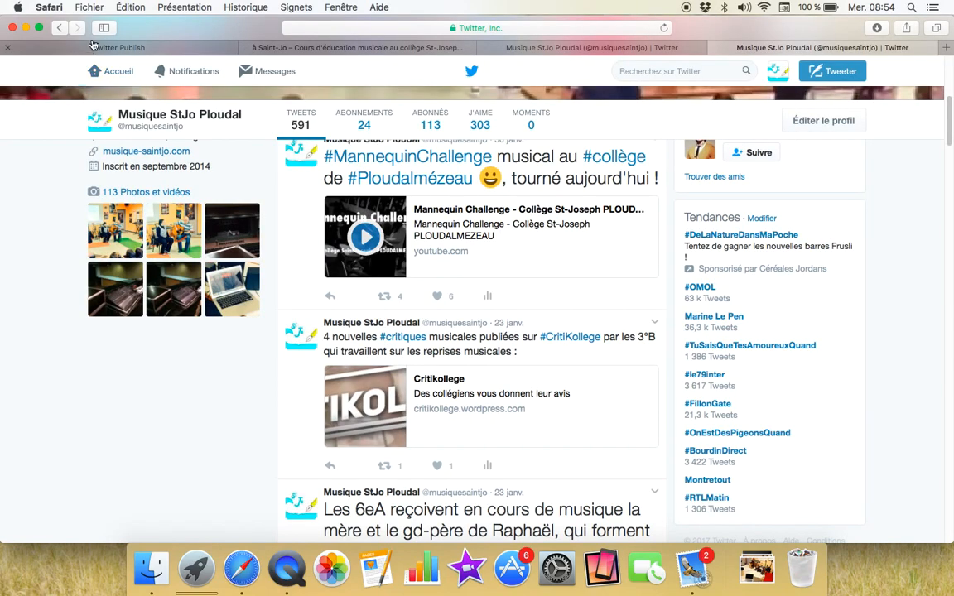
pyautogui.click(59, 28)
pyautogui.moveTo(141, 84); pyautogui.dragTo(213, 84)
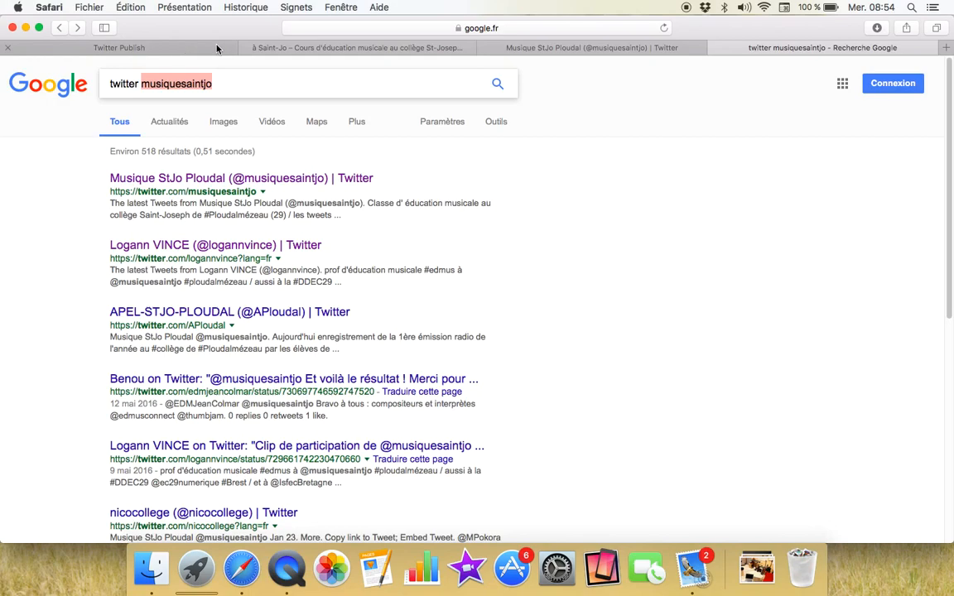
# Step: Switch to the public profile and the Publish embed page, then return to Widgets settings
pyautogui.click(534, 49)
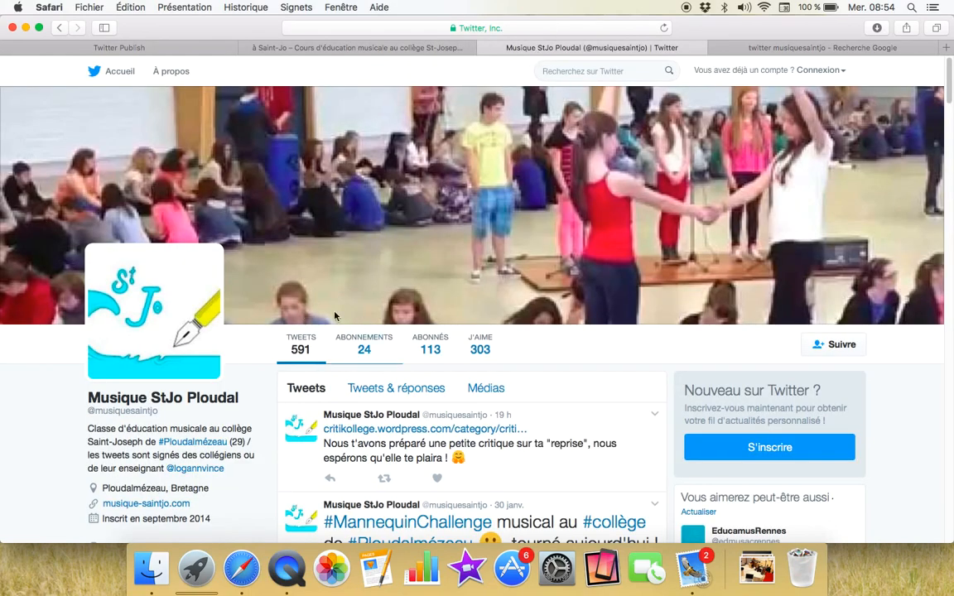
pyautogui.click(168, 48)
pyautogui.scroll(10, 191, 66)
pyautogui.click(58, 28)
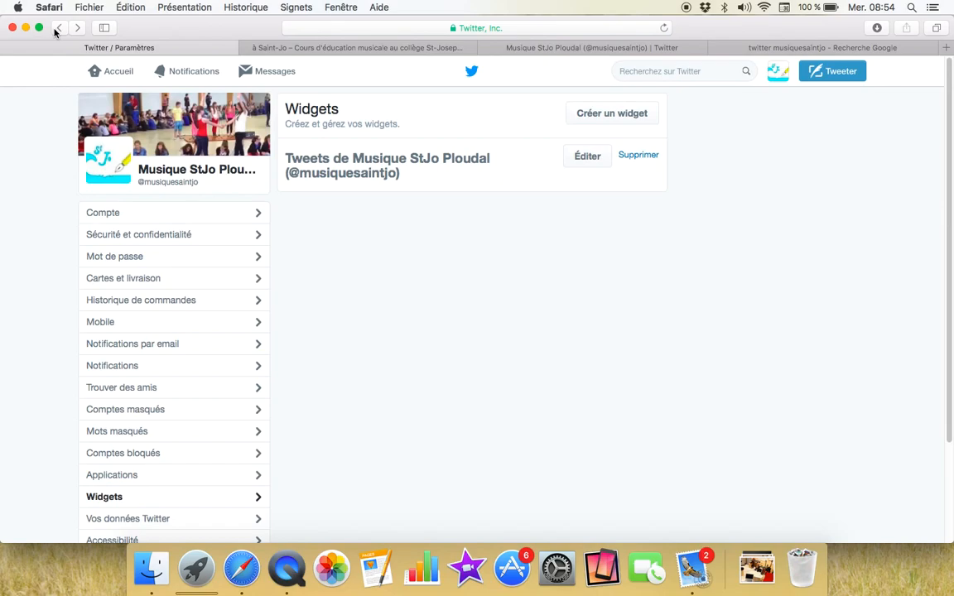
# Step: Leave the Widgets and Compte settings pages for the class account's Accueil timeline
pyautogui.click(56, 29)
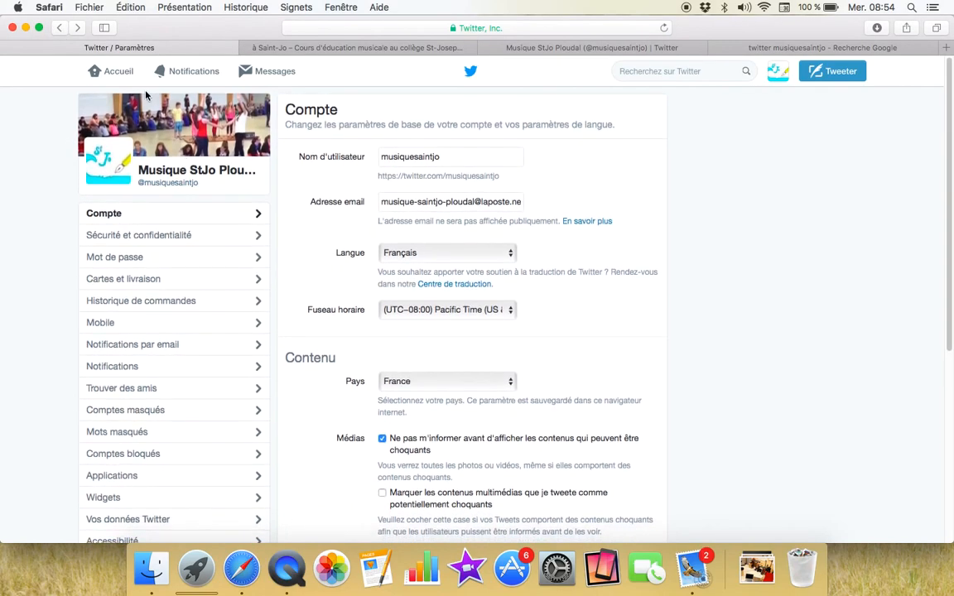
pyautogui.click(112, 78)
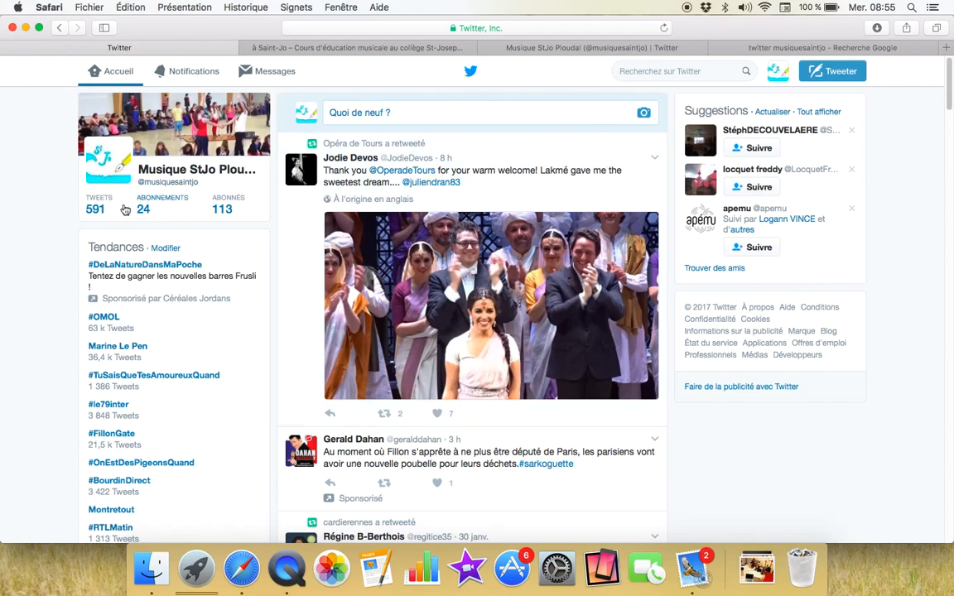
# Step: Open the empty 'Écrire un nouveau Tweet' compose window
pyautogui.click(776, 71)
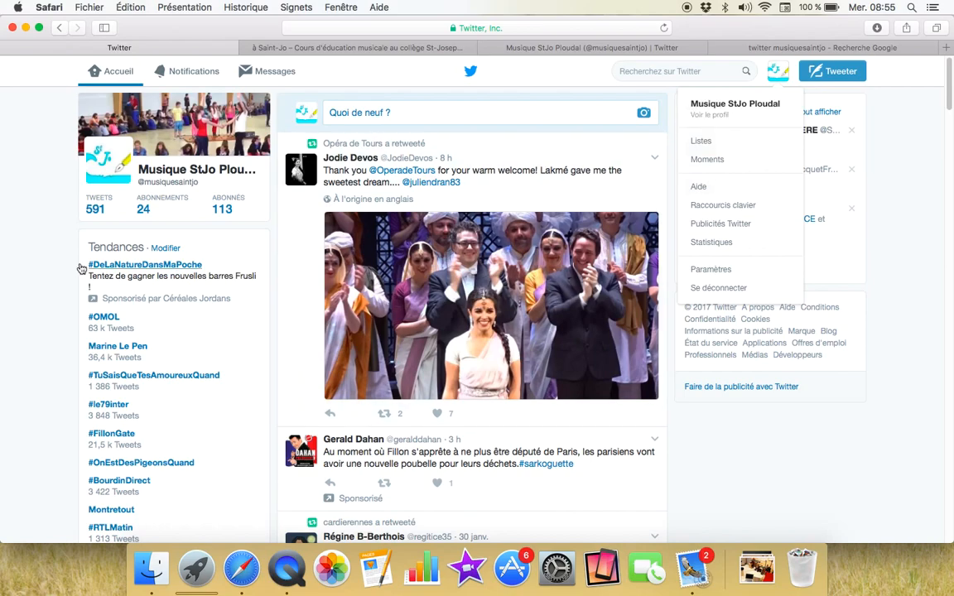
pyautogui.click(37, 241)
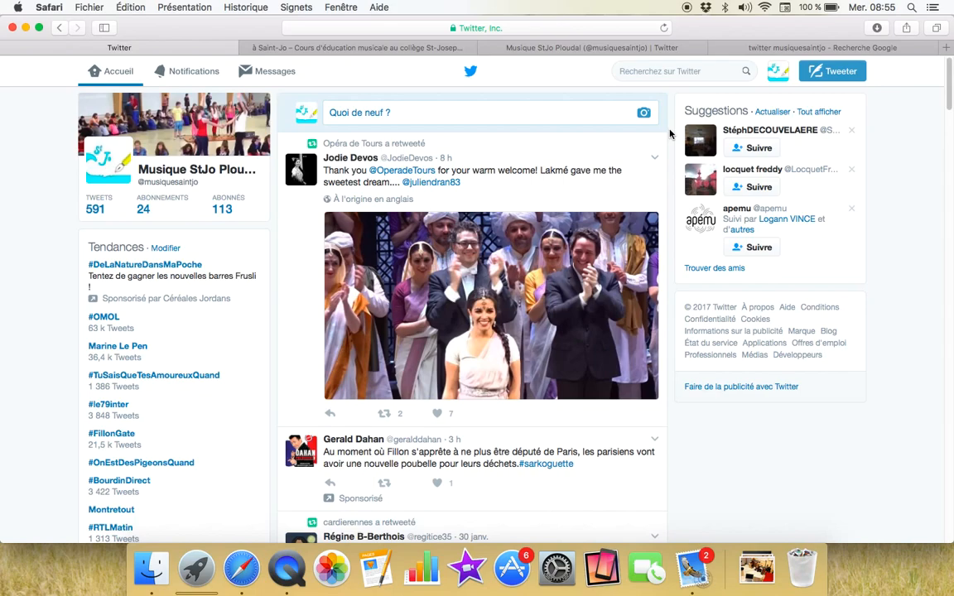
pyautogui.click(820, 71)
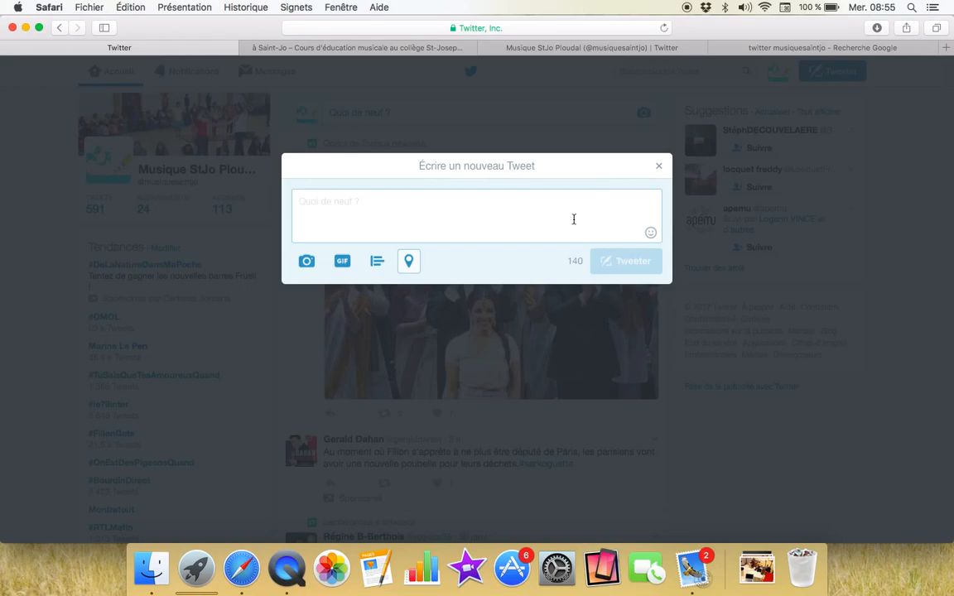
pyautogui.click(660, 166)
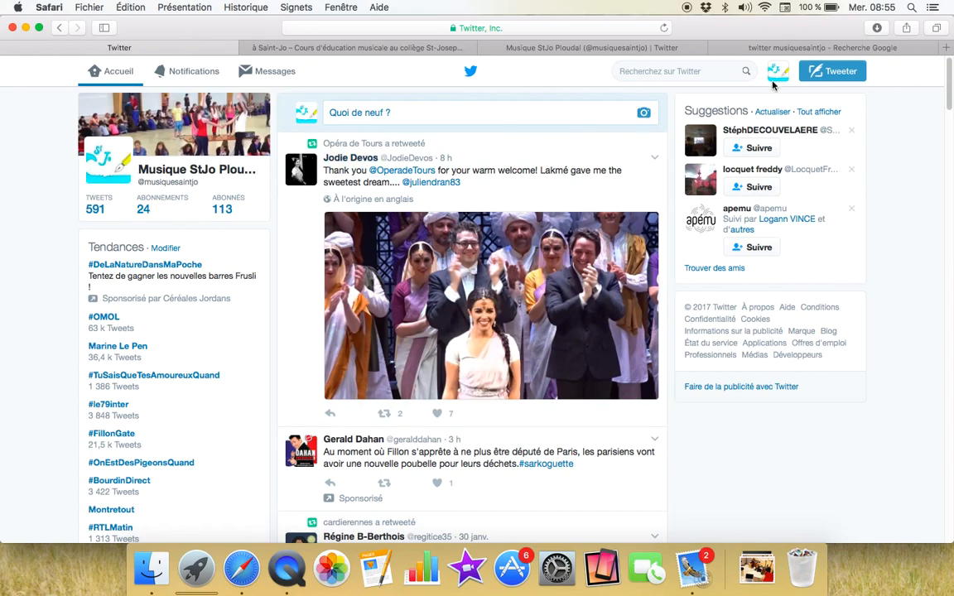
pyautogui.click(818, 73)
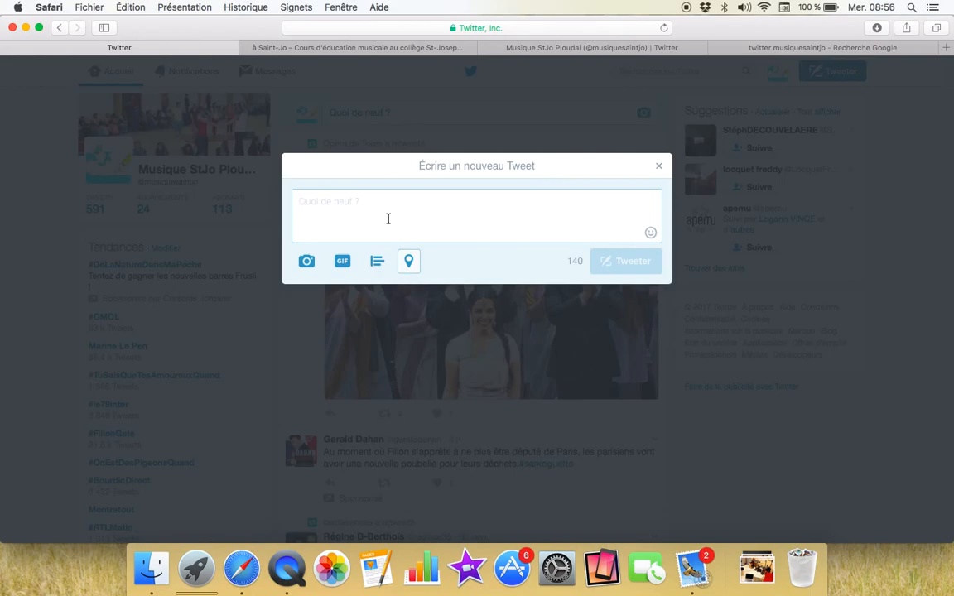
pyautogui.write('#')
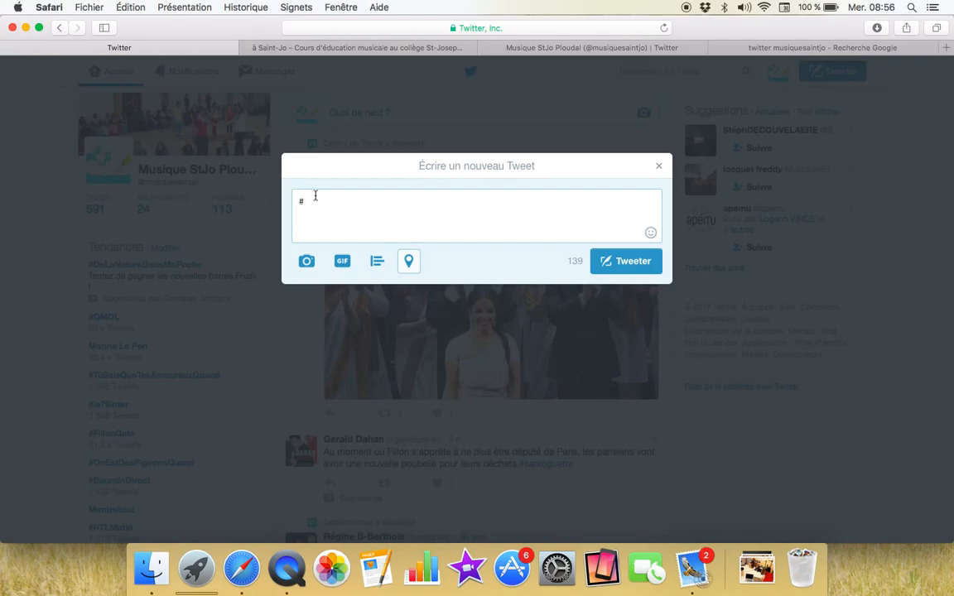
pyautogui.press('BackSpace')
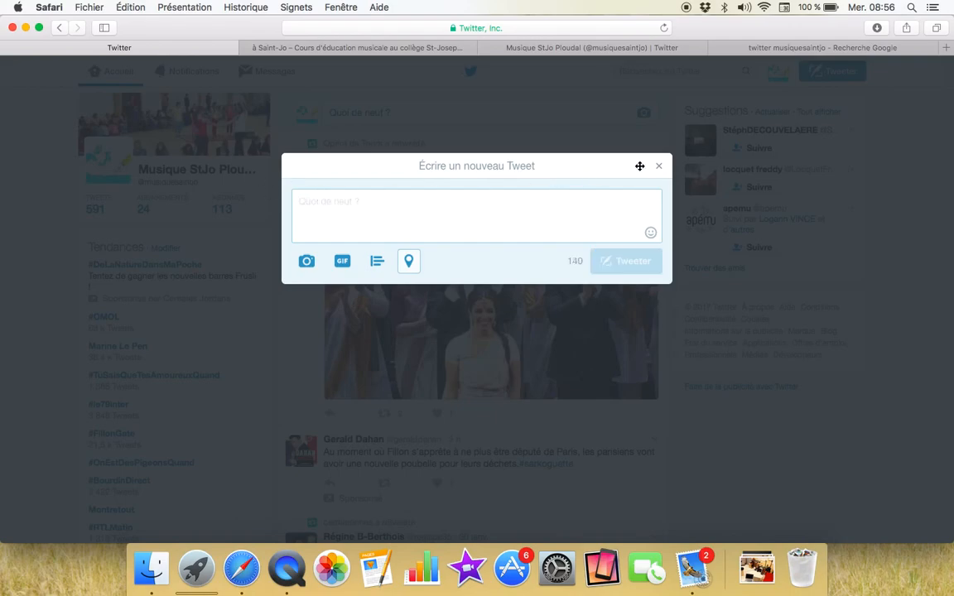
pyautogui.click(305, 263)
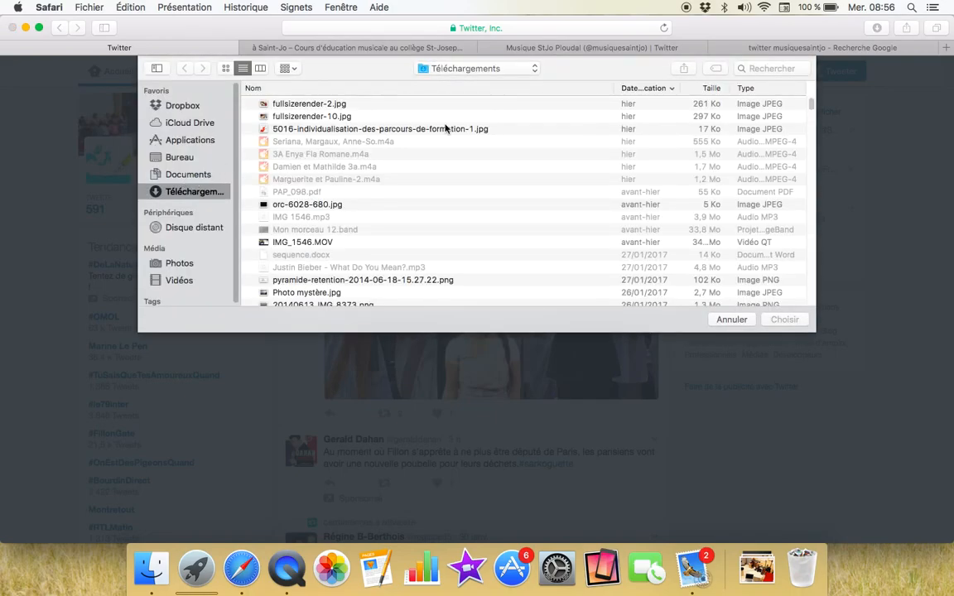
pyautogui.click(743, 322)
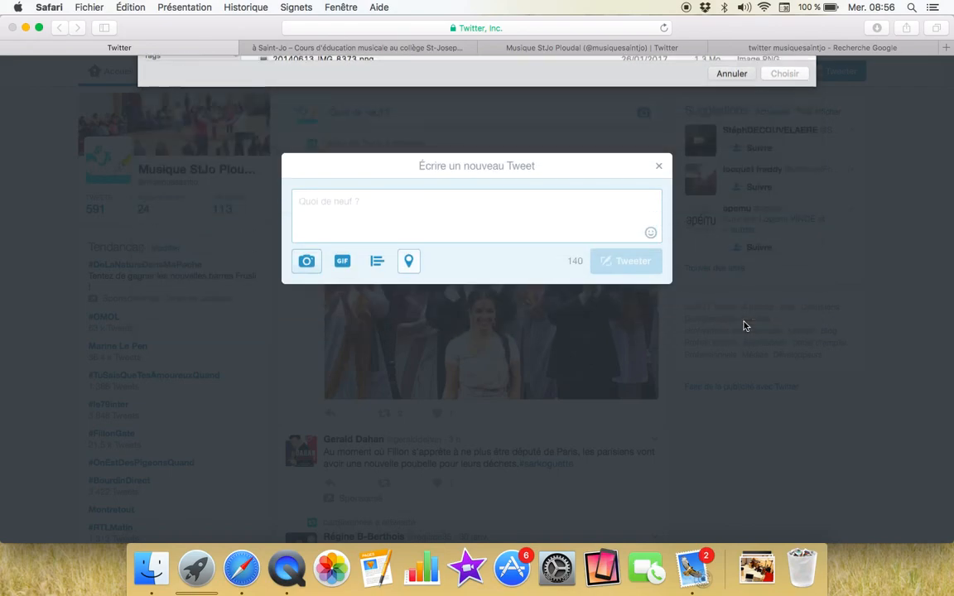